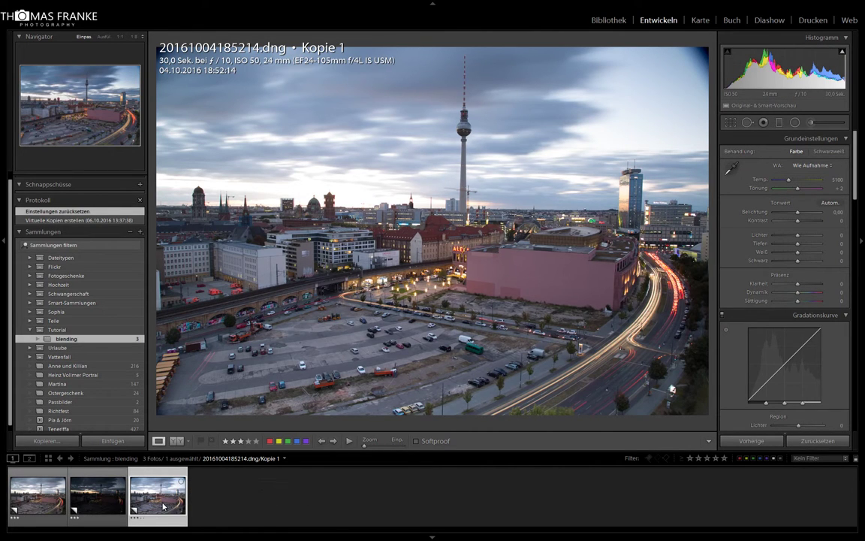
# - Flip between the three exposures and turn on the highlight clipping warning with J
pyautogui.press('Left')
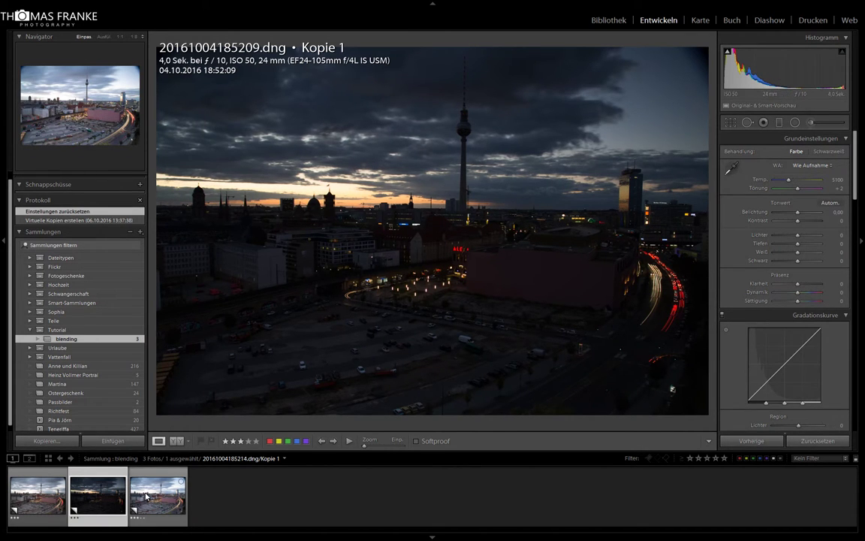
pyautogui.press('Right')
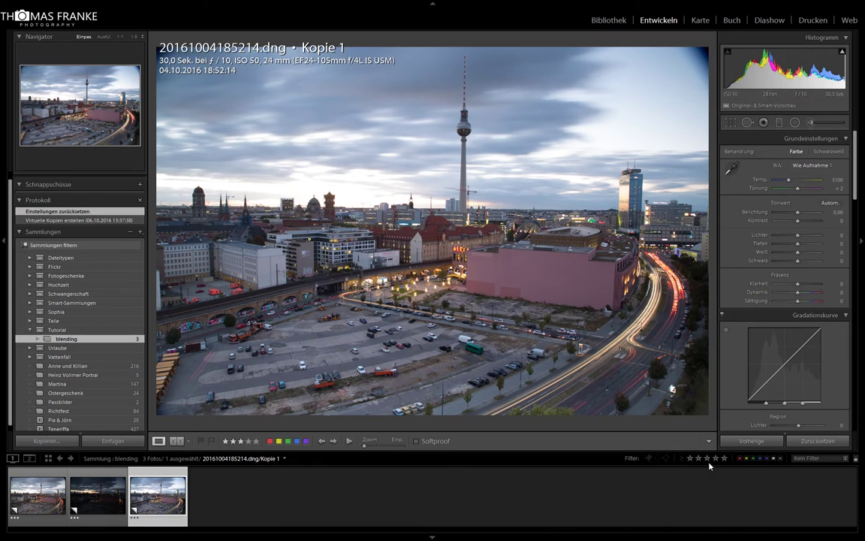
pyautogui.press('j')
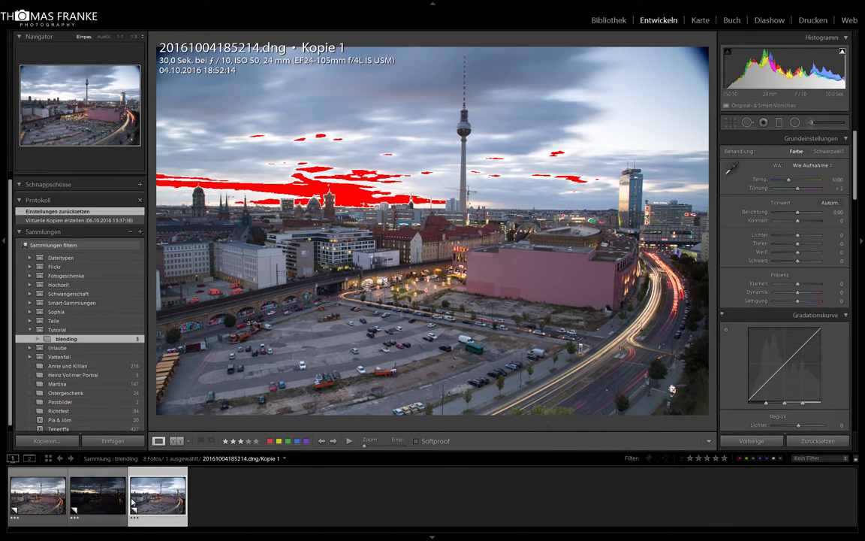
pyautogui.click(97, 492)
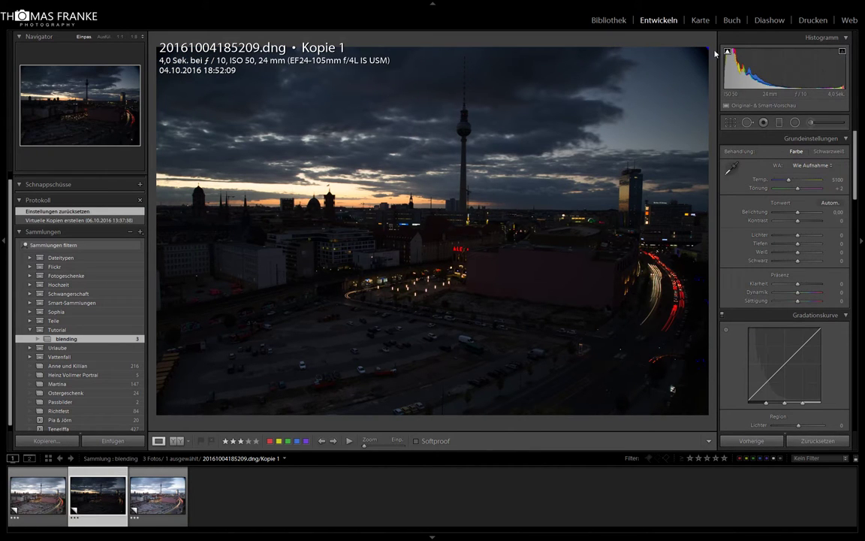
pyautogui.click(30, 496)
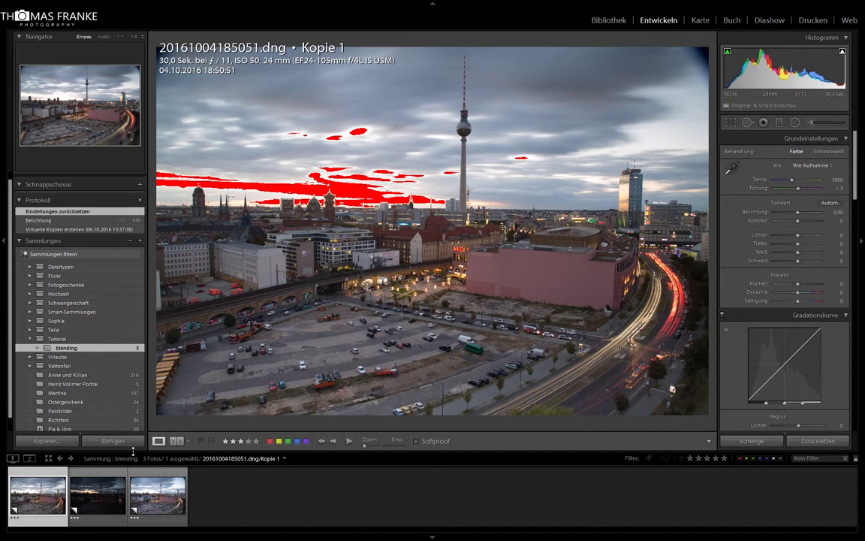
pyautogui.click(156, 492)
pyautogui.click(38, 492)
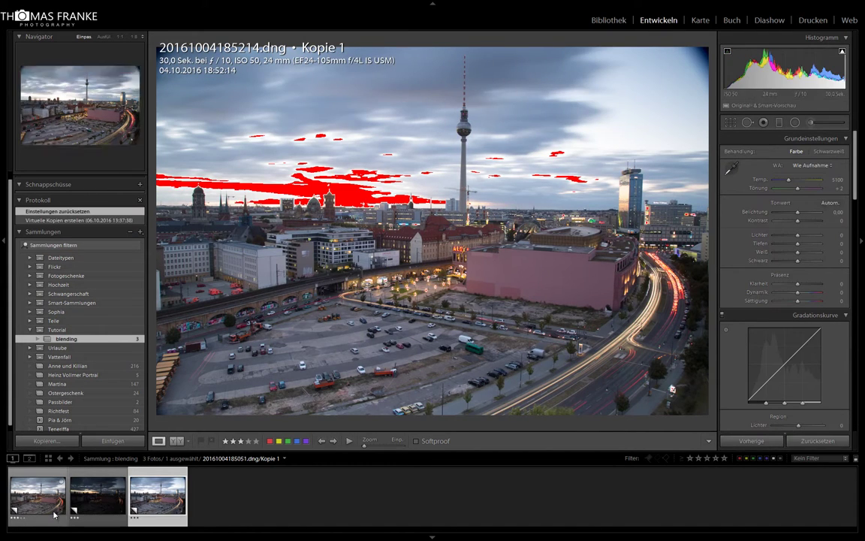
# - Compare the 185209 and 185214 exposures, then set 185214's exposure to −1.00
pyautogui.click(98, 492)
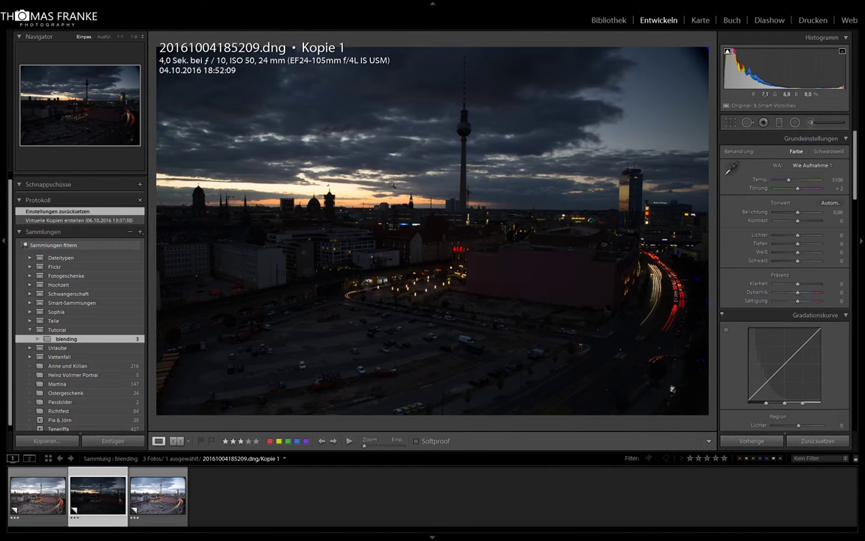
pyautogui.click(34, 496)
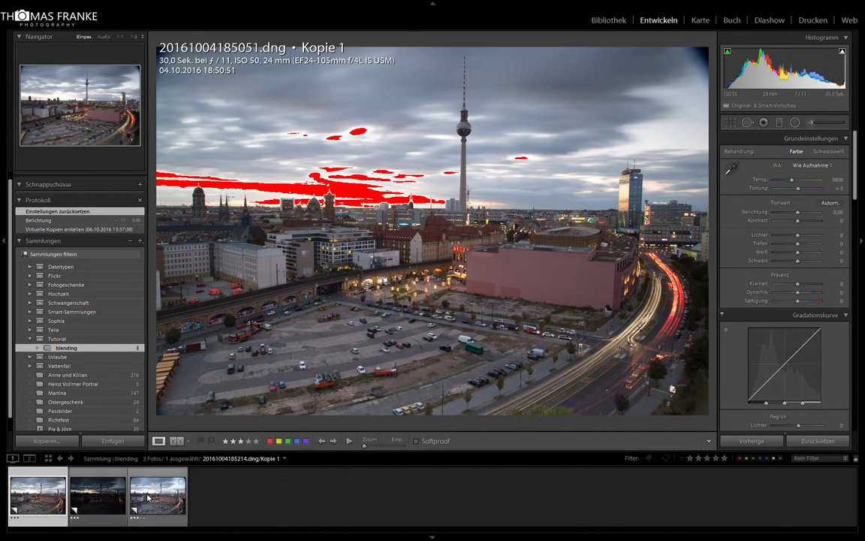
pyautogui.click(107, 500)
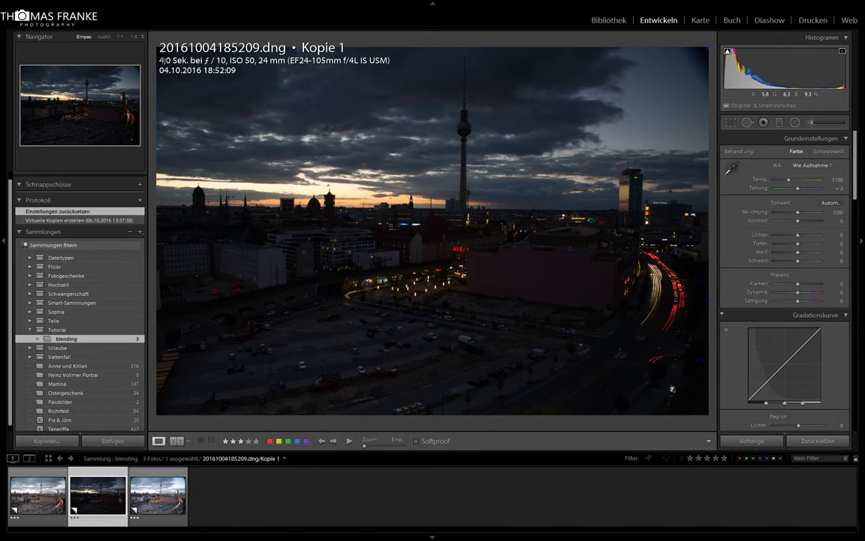
pyautogui.click(158, 494)
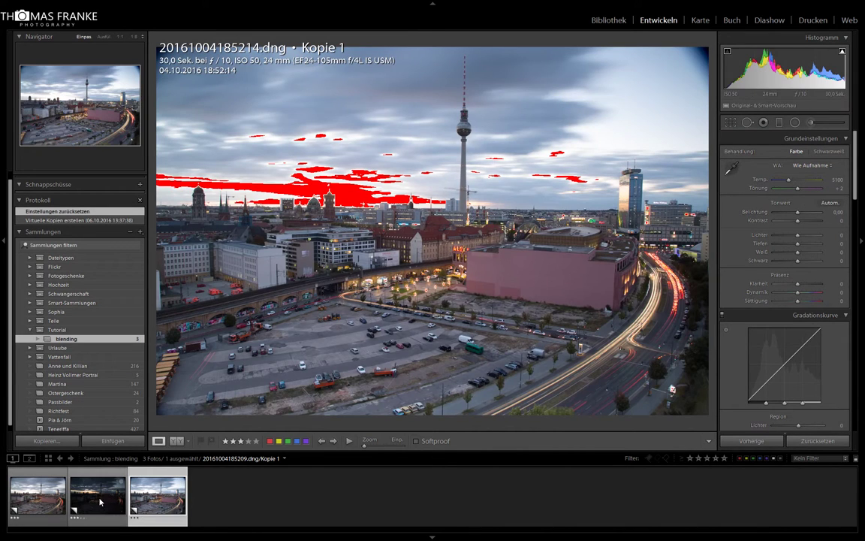
pyautogui.click(100, 502)
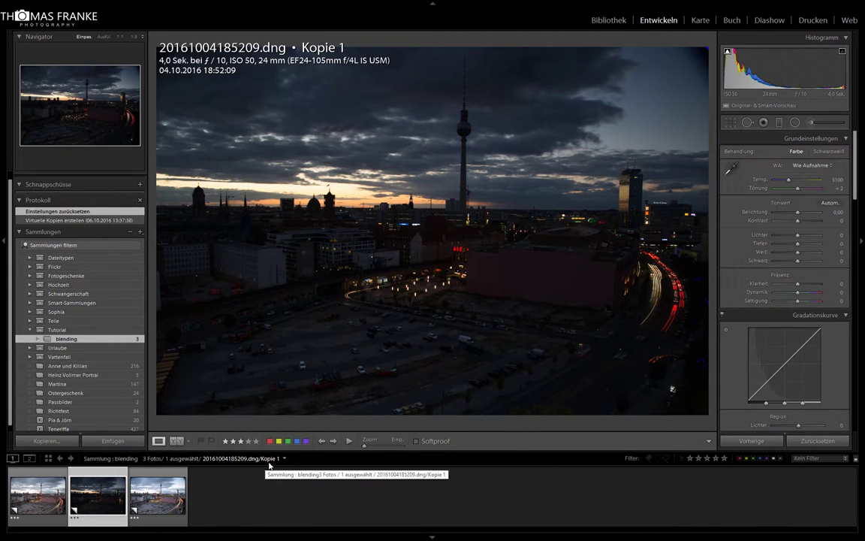
pyautogui.click(158, 494)
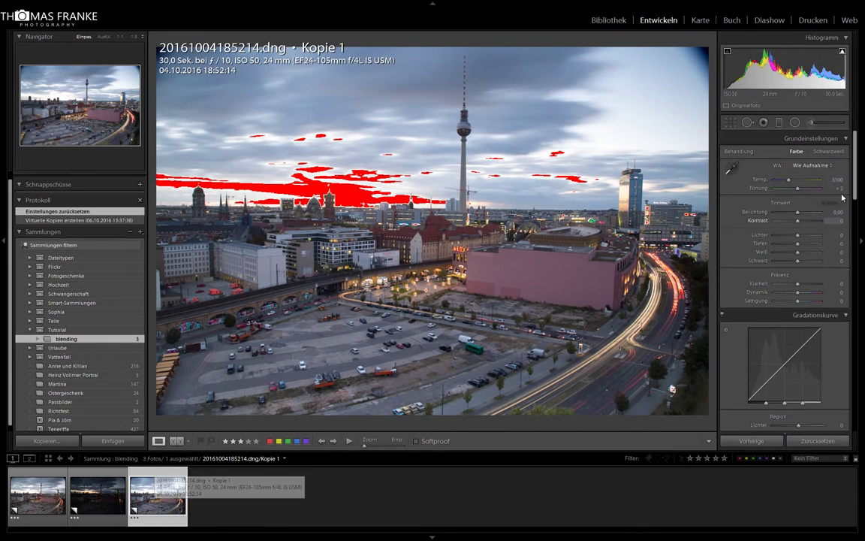
pyautogui.write('-1')
pyautogui.press('Return')
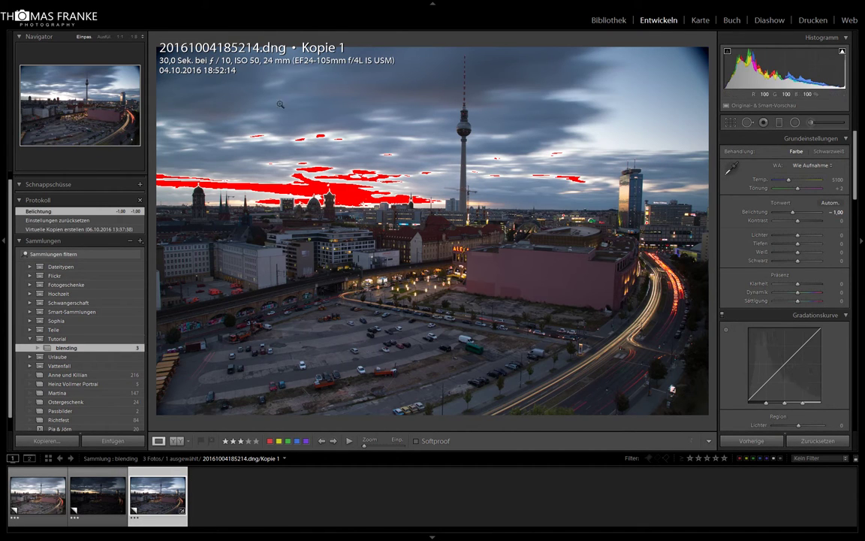
# - Set the 185209 photo's exposure to +2.00
pyautogui.click(94, 499)
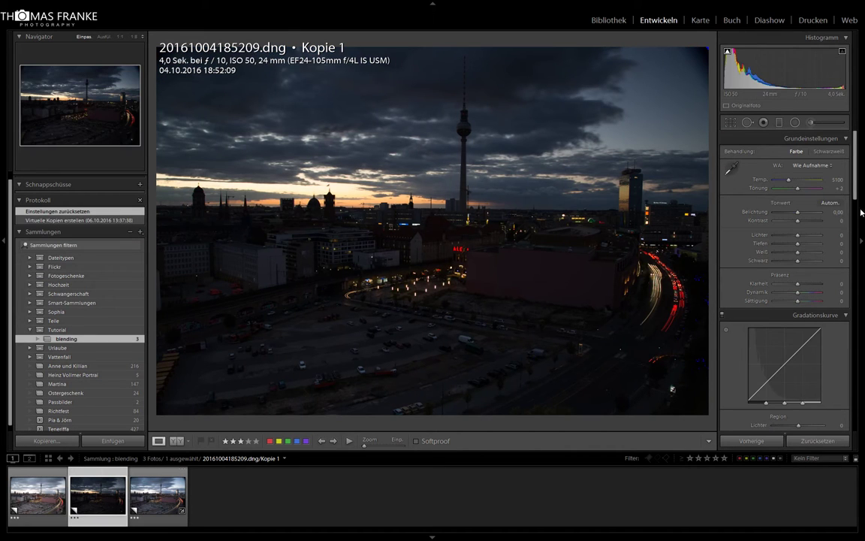
pyautogui.write('2')
pyautogui.press('Return')
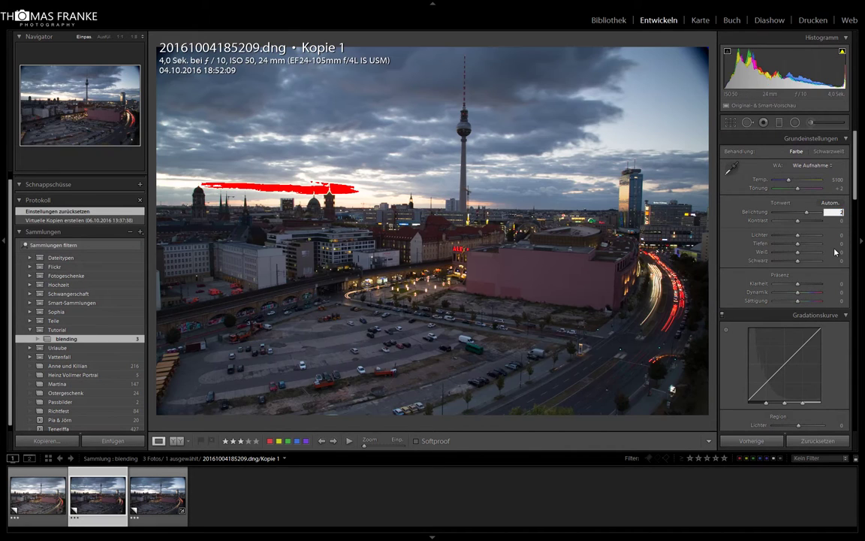
# - Flip back and forth between the 185214 and 185209 exposures to compare them
pyautogui.click(179, 498)
pyautogui.click(98, 500)
pyautogui.click(139, 502)
pyautogui.press('Left')
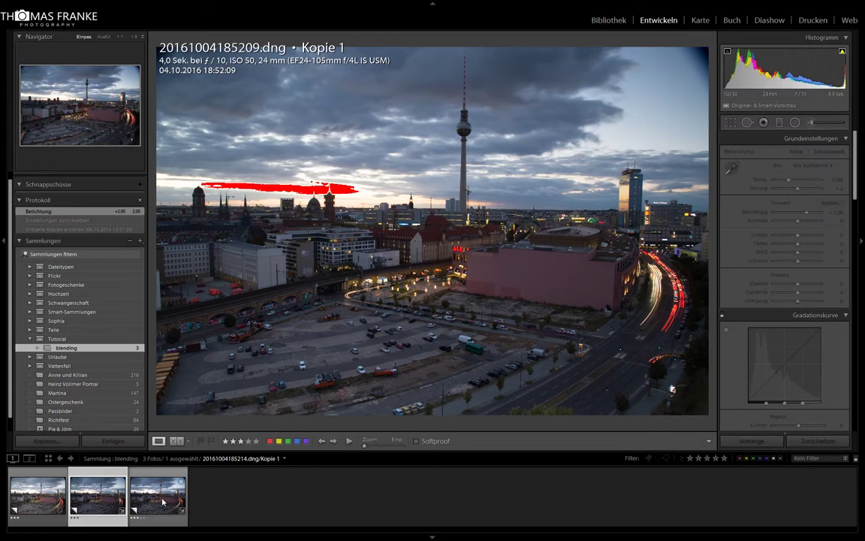
pyautogui.press('Right')
pyautogui.press('Left')
pyautogui.click(152, 500)
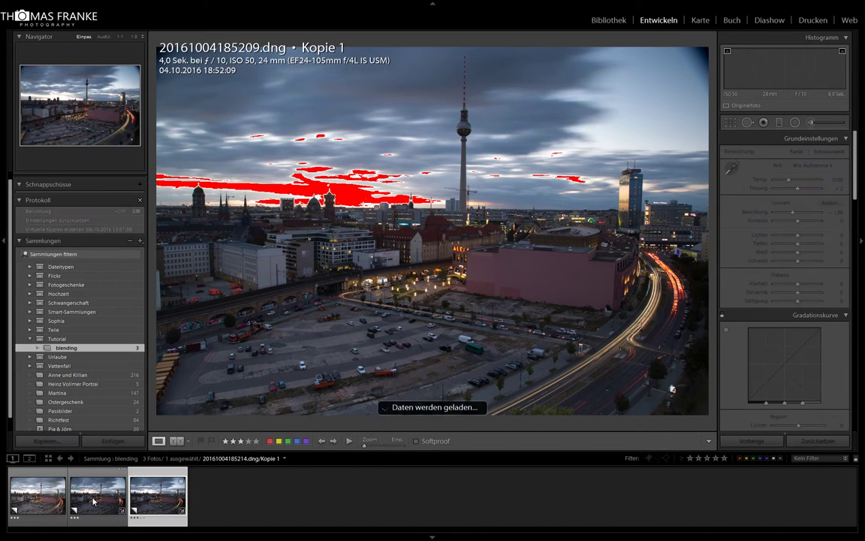
pyautogui.click(109, 500)
pyautogui.click(152, 501)
pyautogui.click(109, 500)
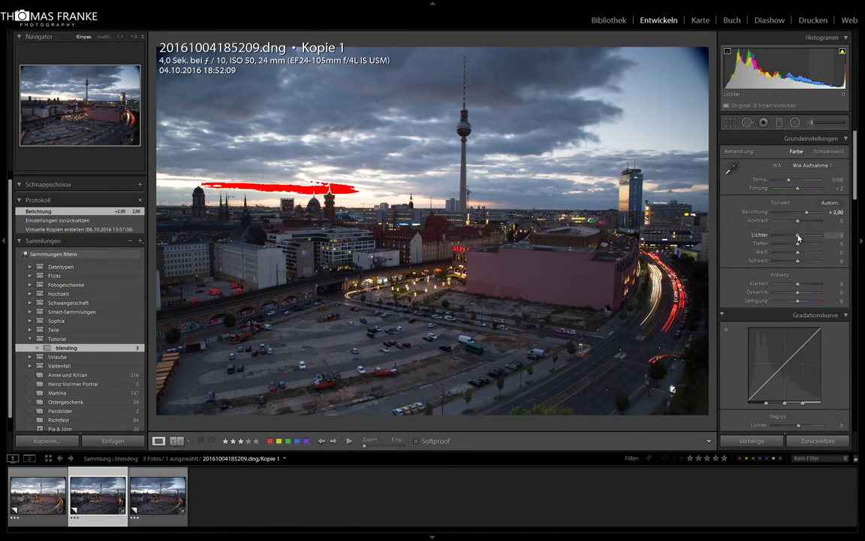
# - Set Lichter to −100 and Tiefen to +100 on both the 185209 and 185214 photos
pyautogui.moveTo(799, 238); pyautogui.dragTo(751, 238)
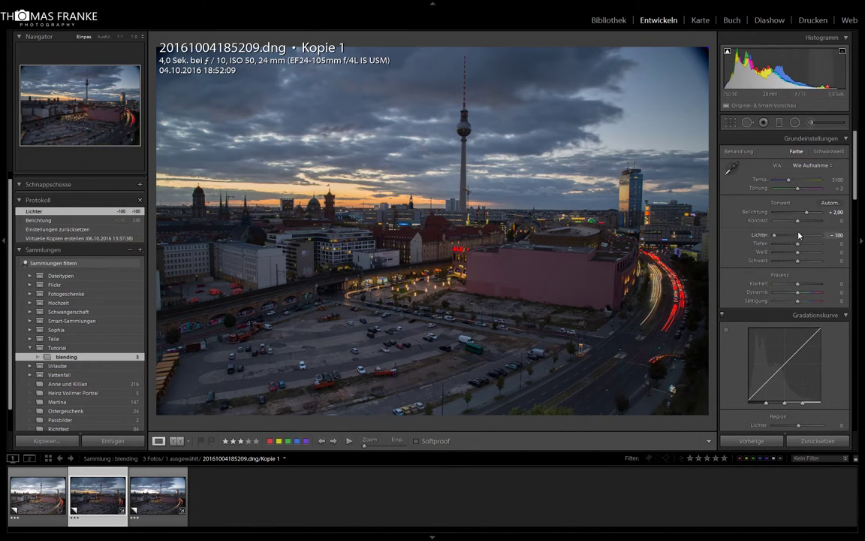
pyautogui.moveTo(798, 244); pyautogui.dragTo(847, 243)
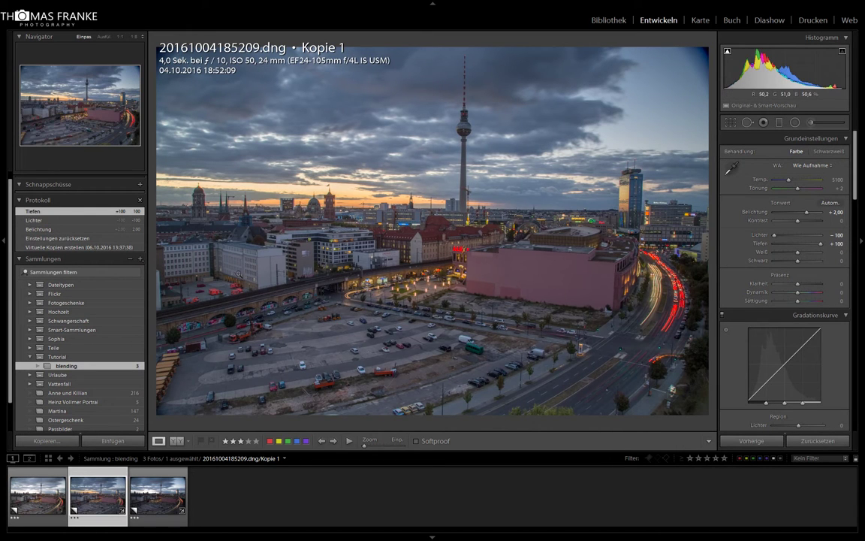
pyautogui.click(157, 492)
pyautogui.moveTo(797, 235)
pyautogui.mouseDown()
pyautogui.moveTo(774, 236)
pyautogui.moveTo(820, 243)
pyautogui.mouseUp()
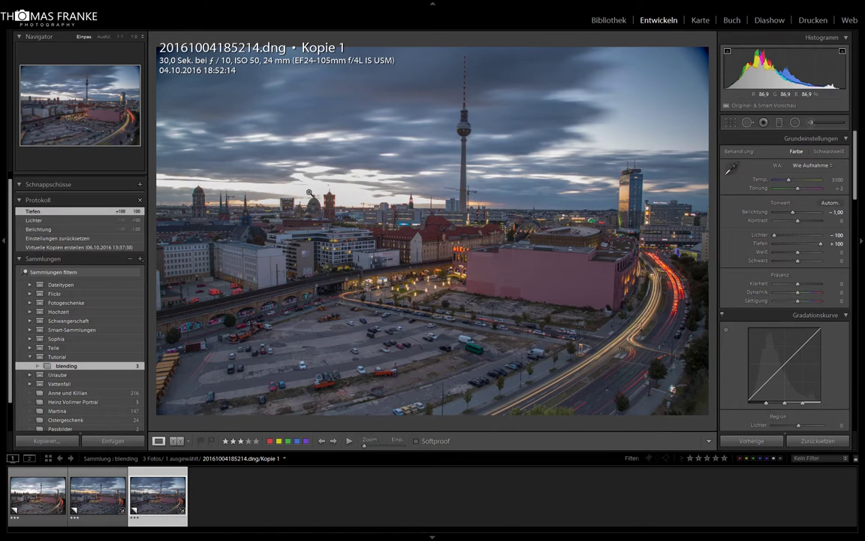
# - Select the 185051 photo and try exposures +2 and −2, settling on −1.00
pyautogui.press('Left')
pyautogui.press('Left')
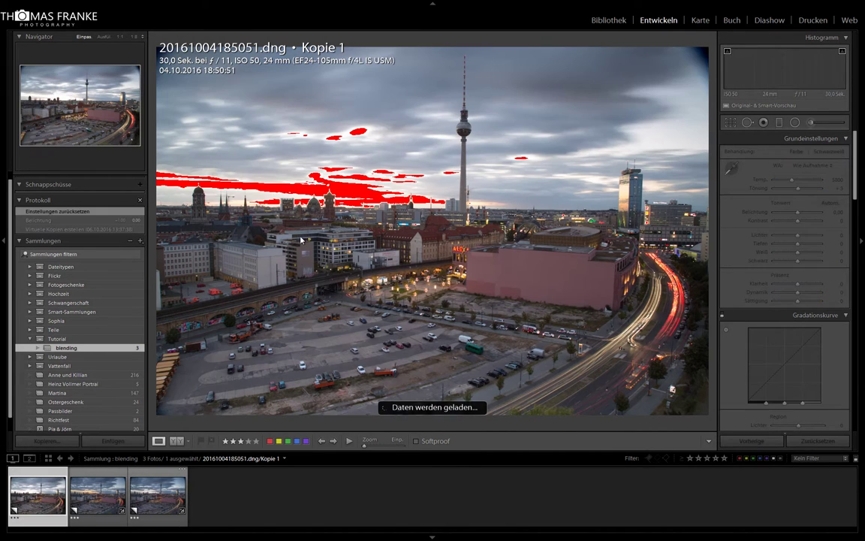
pyautogui.press('j')
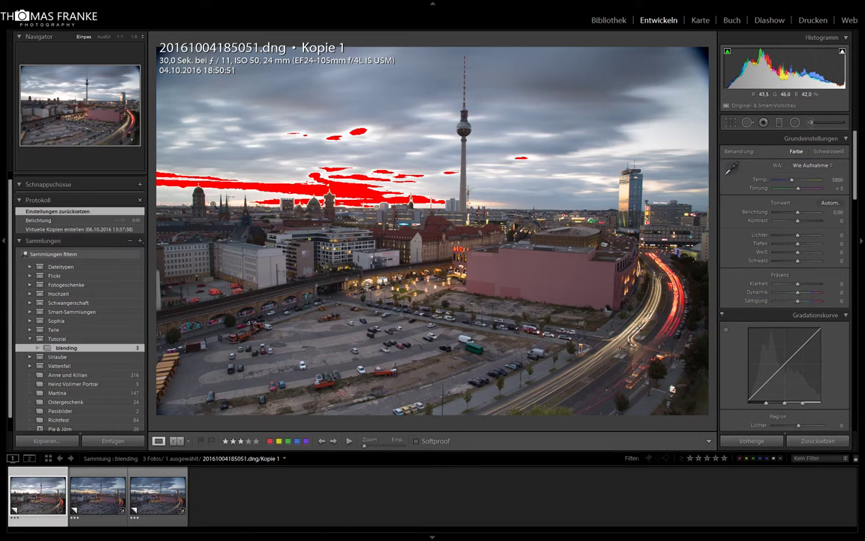
pyautogui.click(835, 212)
pyautogui.write('2')
pyautogui.press('Return')
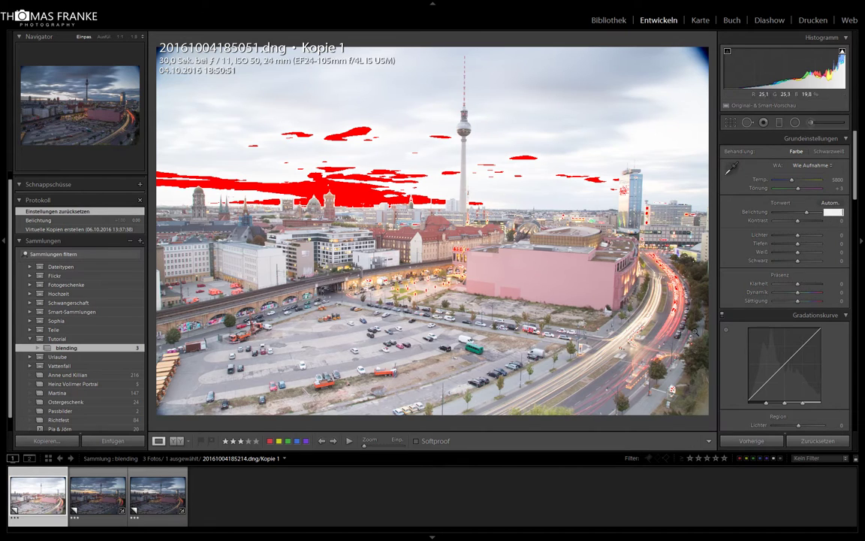
pyautogui.write('-2')
pyautogui.press('Return')
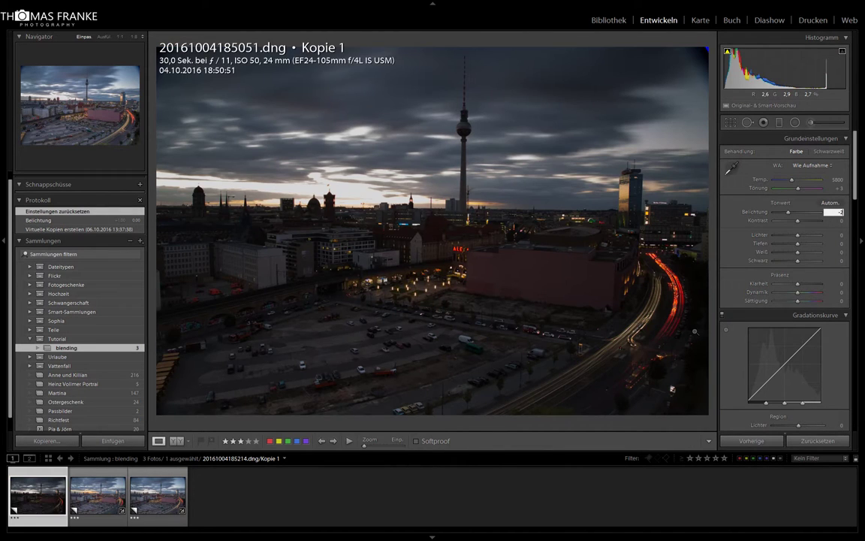
pyautogui.write('-1')
pyautogui.press('Return')
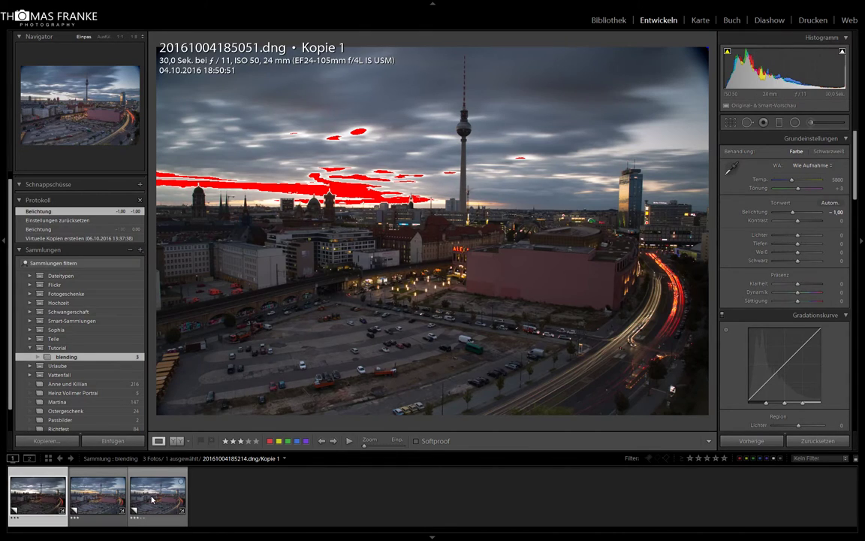
# - Compare the 185051 photo against the 185214 exposure, ending on 185214
pyautogui.click(154, 496)
pyautogui.click(37, 492)
pyautogui.click(154, 508)
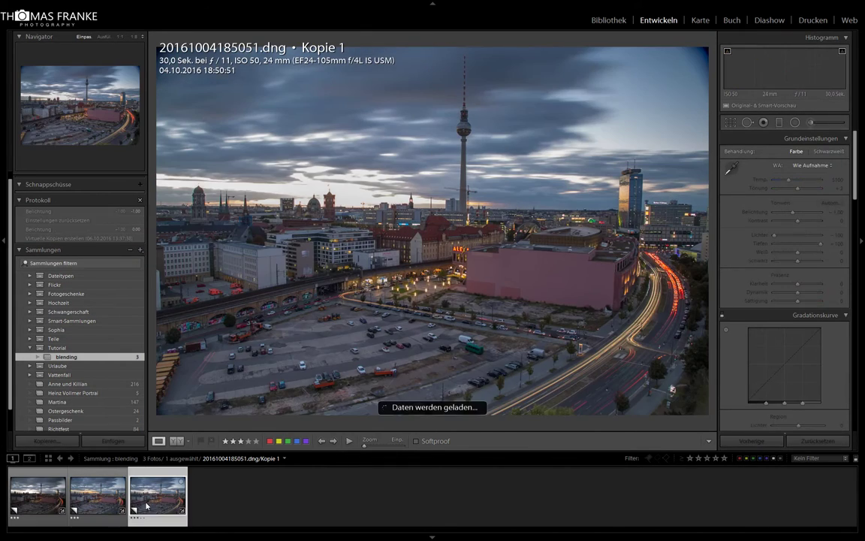
pyautogui.click(45, 500)
pyautogui.click(154, 503)
pyautogui.click(52, 505)
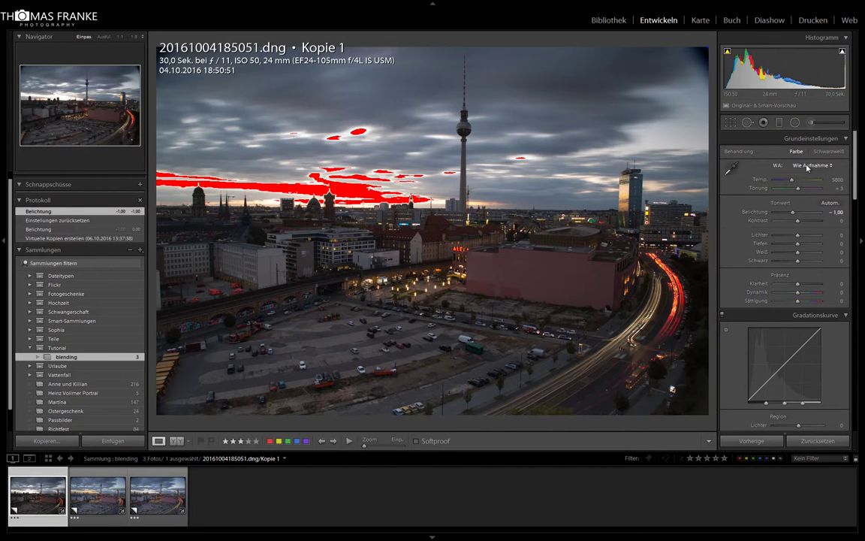
pyautogui.click(143, 504)
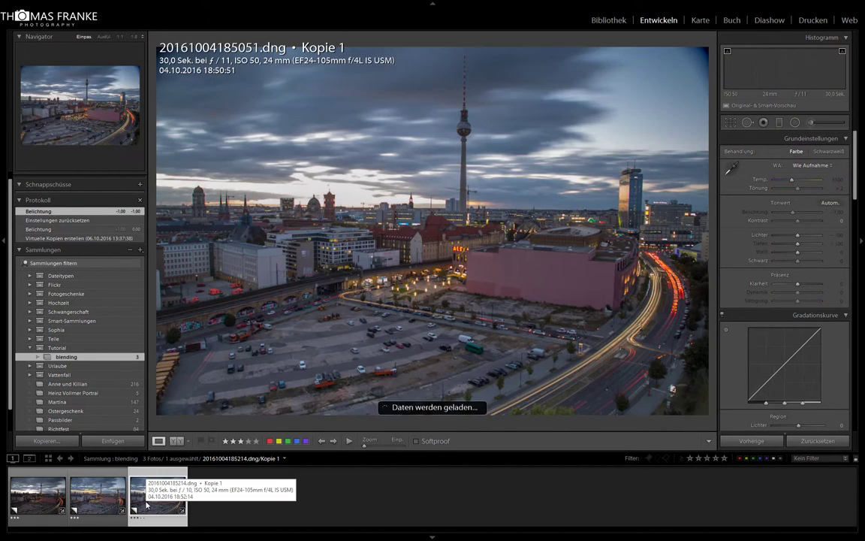
# - Set the 185214 photo's Tönung to +3
pyautogui.click(834, 188)
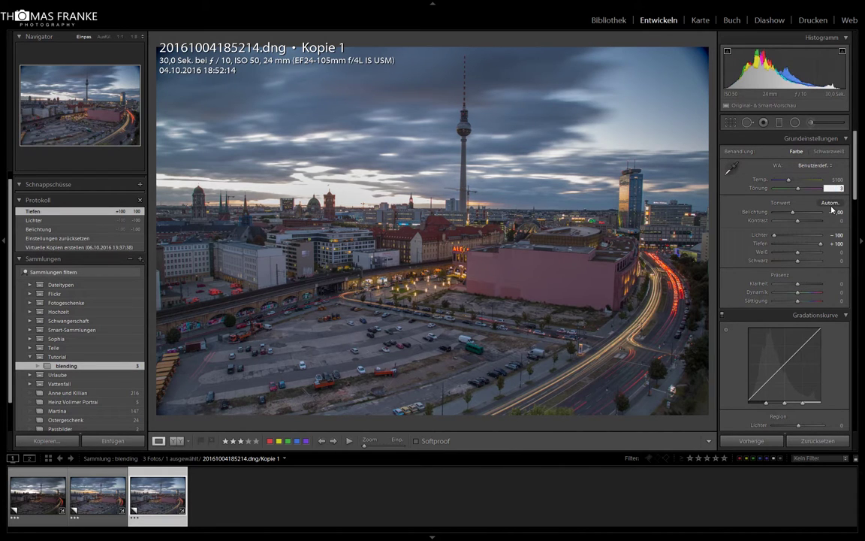
pyautogui.write('3')
pyautogui.press('Return')
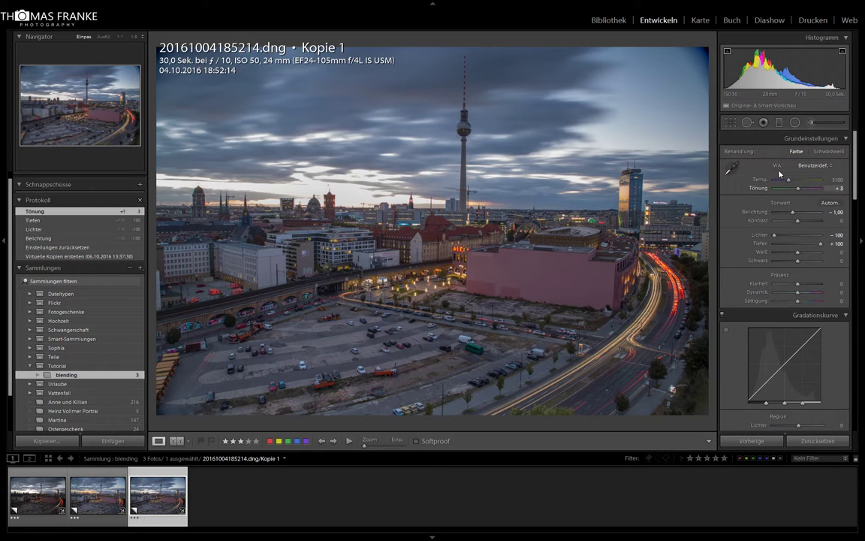
# - Compare the 4-second and 30-second exposures, ending on the 4-second frame
pyautogui.click(95, 503)
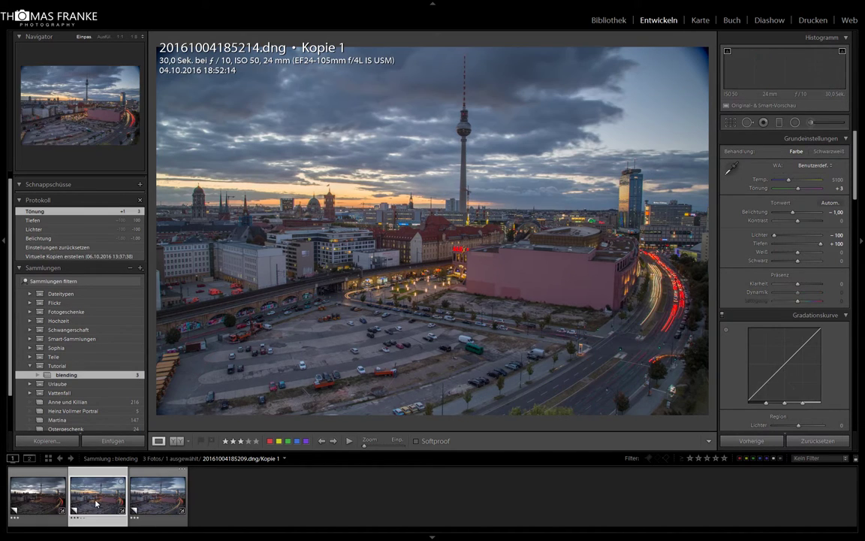
pyautogui.click(147, 493)
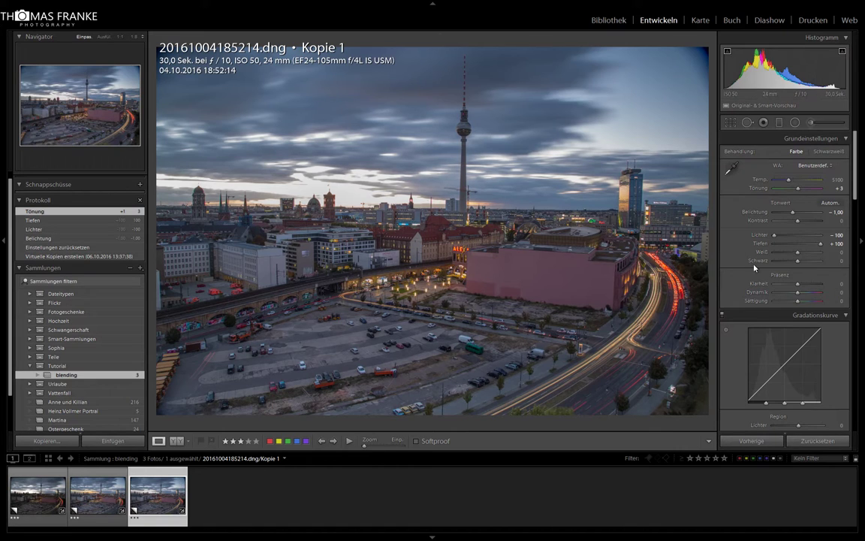
pyautogui.click(93, 506)
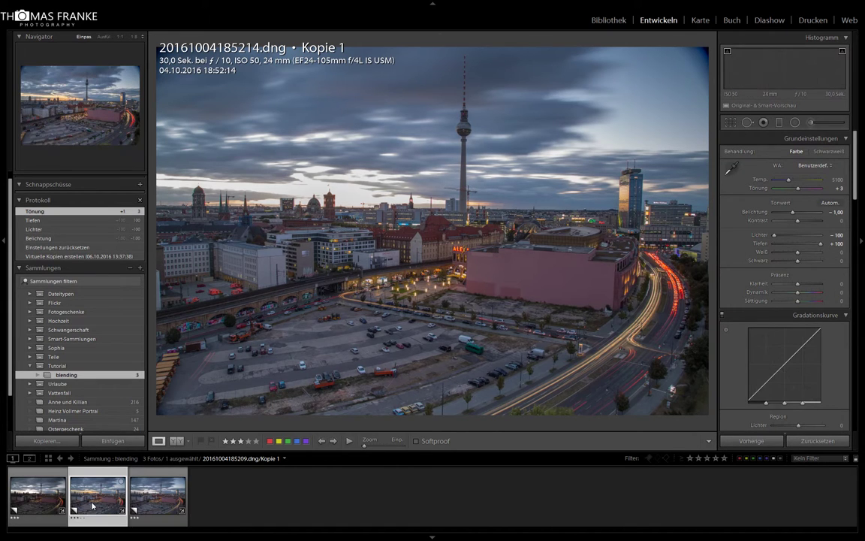
# - Raise Weiß to +34 on the 4-second and 30-second frames while previewing clipping
pyautogui.keyDown('alt'); pyautogui.click(798, 252); pyautogui.keyUp('alt')
pyautogui.moveTo(800, 253); pyautogui.dragTo(808, 253)
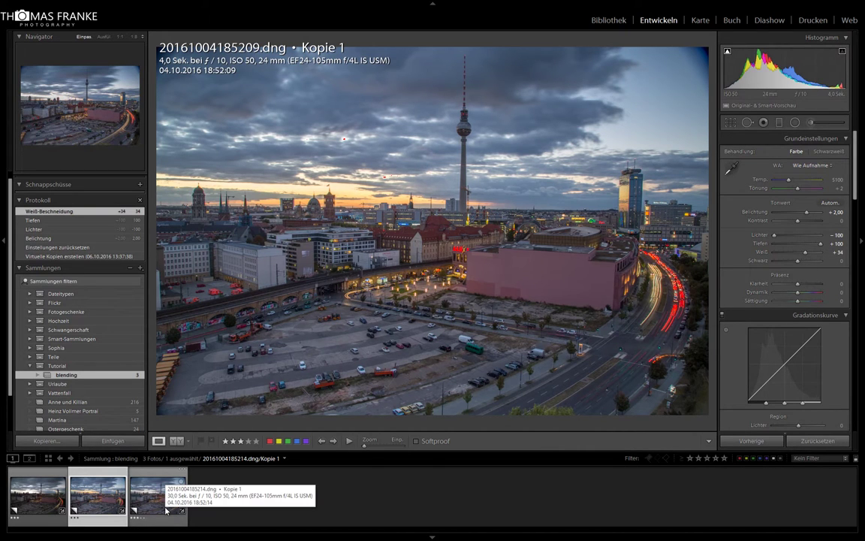
pyautogui.click(166, 511)
pyautogui.keyDown('alt'); pyautogui.click(798, 256); pyautogui.keyUp('alt')
pyautogui.moveTo(798, 257); pyautogui.dragTo(804, 256)
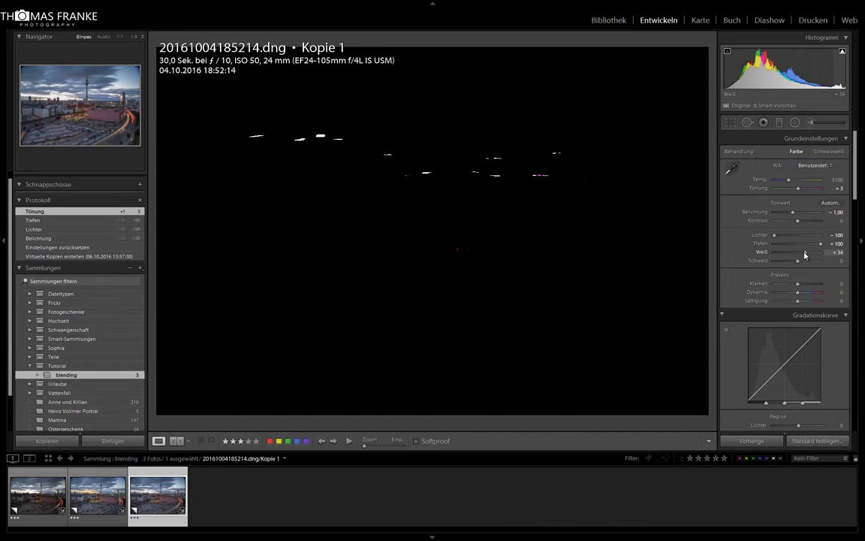
pyautogui.moveTo(805, 255); pyautogui.dragTo(804, 256)
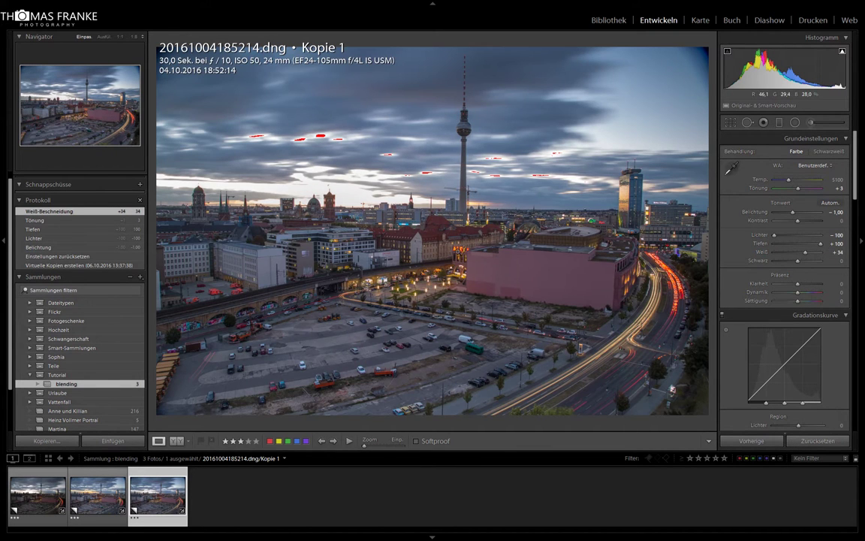
pyautogui.keyDown('alt'); pyautogui.click(805, 256); pyautogui.keyUp('alt')
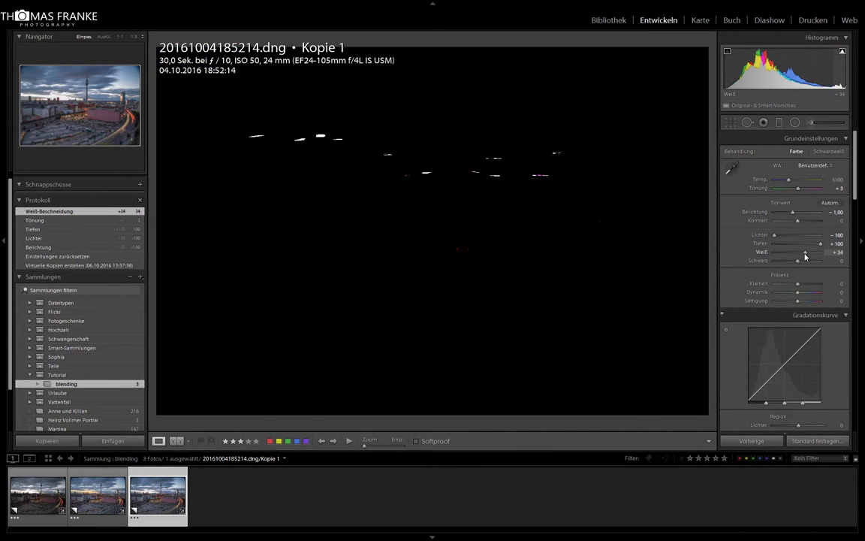
pyautogui.moveTo(806, 256); pyautogui.dragTo(805, 256)
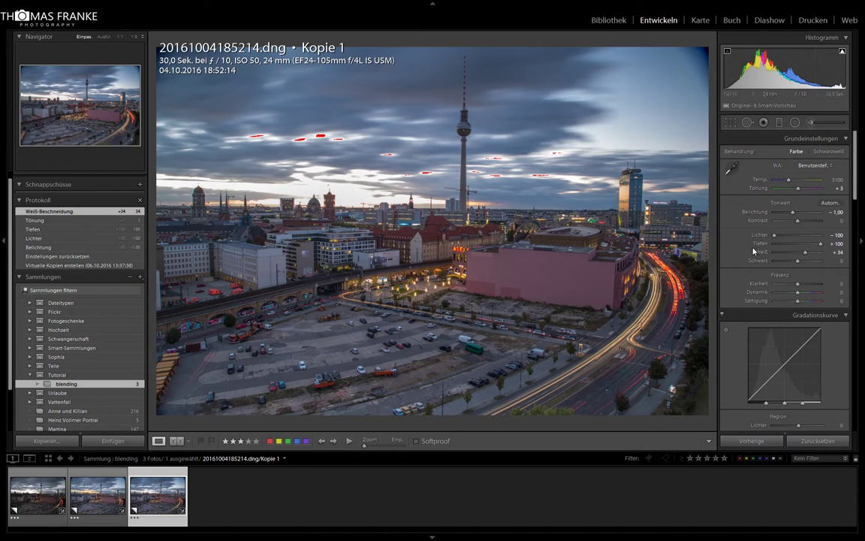
# - Lower Schwarz to −17 on the 30-second and 4-second frames
pyautogui.keyDown('alt'); pyautogui.click(798, 262); pyautogui.keyUp('alt')
pyautogui.moveTo(798, 263); pyautogui.dragTo(796, 263)
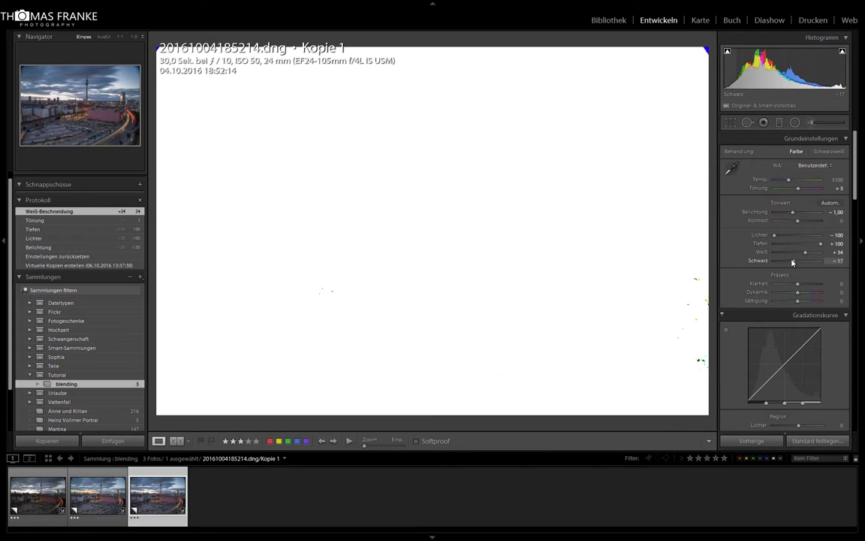
pyautogui.moveTo(793, 262); pyautogui.dragTo(793, 262)
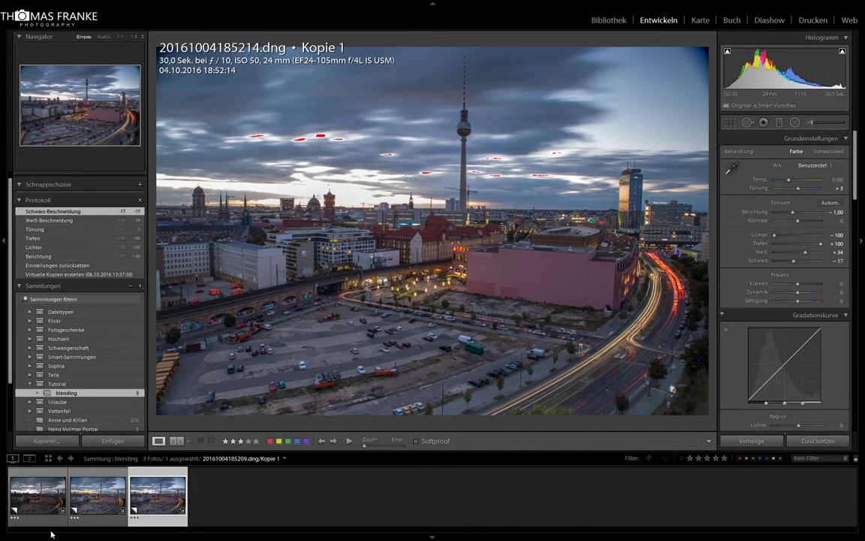
pyautogui.click(119, 508)
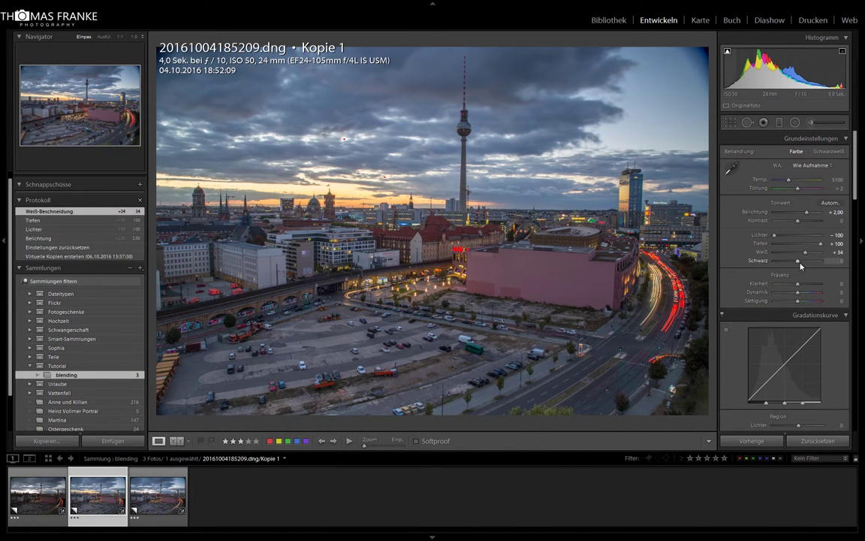
pyautogui.keyDown('alt'); pyautogui.click(797, 262); pyautogui.keyUp('alt')
pyautogui.moveTo(798, 264); pyautogui.dragTo(796, 263)
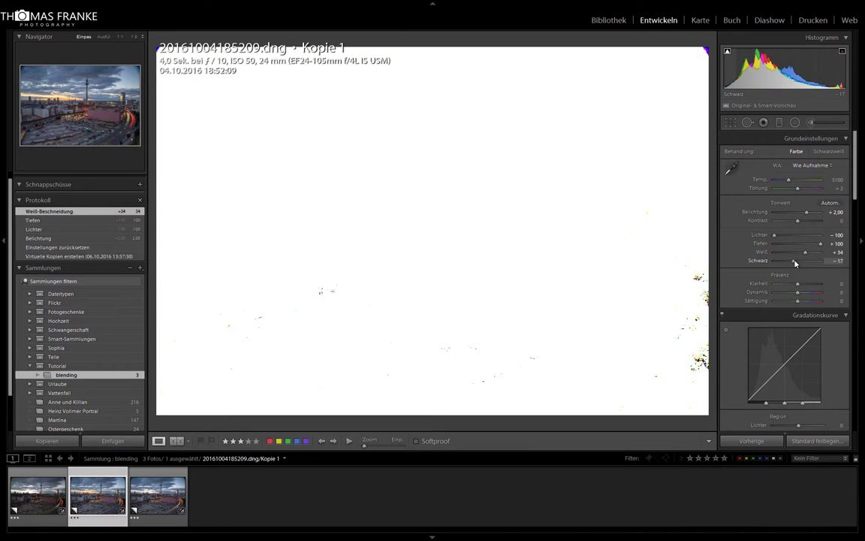
pyautogui.moveTo(792, 263)
pyautogui.mouseDown()
pyautogui.moveTo(784, 262)
pyautogui.moveTo(794, 263)
pyautogui.mouseUp()
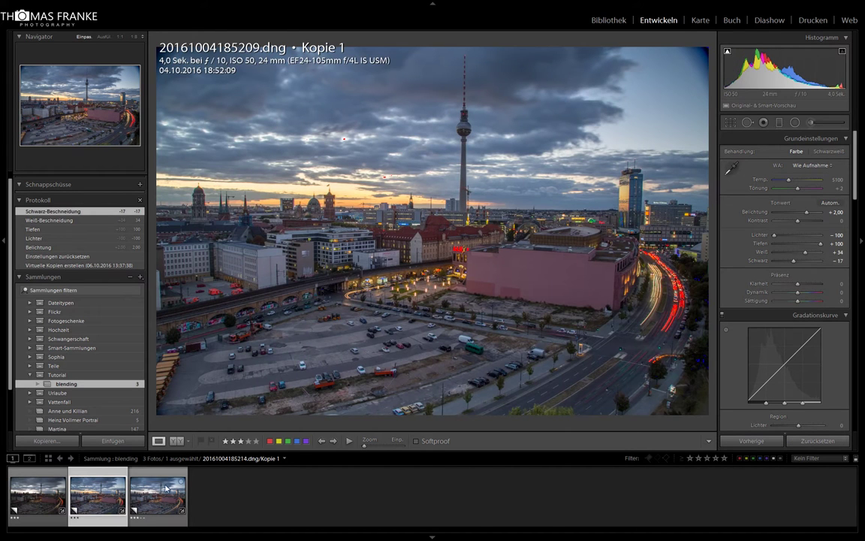
# - End the clipping preview and return to the 30-second exposure
pyautogui.click(158, 496)
pyautogui.click(117, 509)
pyautogui.click(167, 514)
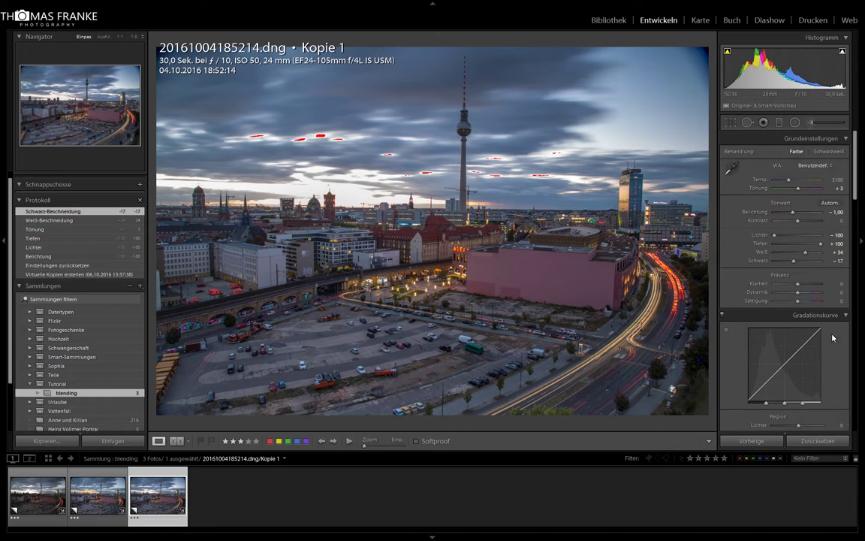
pyautogui.moveTo(854, 187); pyautogui.dragTo(854, 227)
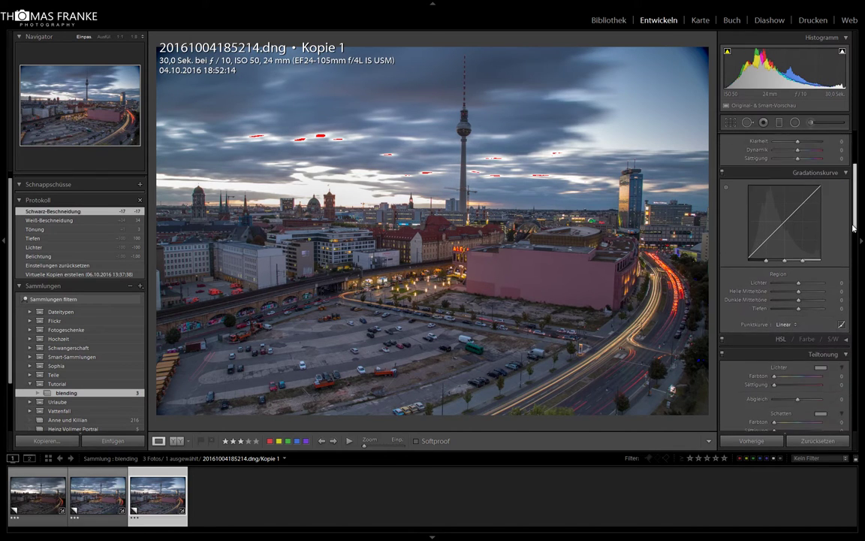
# - Collapse the tone curve and split toning panels and set the sharpening amount from 25 to 0
pyautogui.scroll(-3, 806, 281)
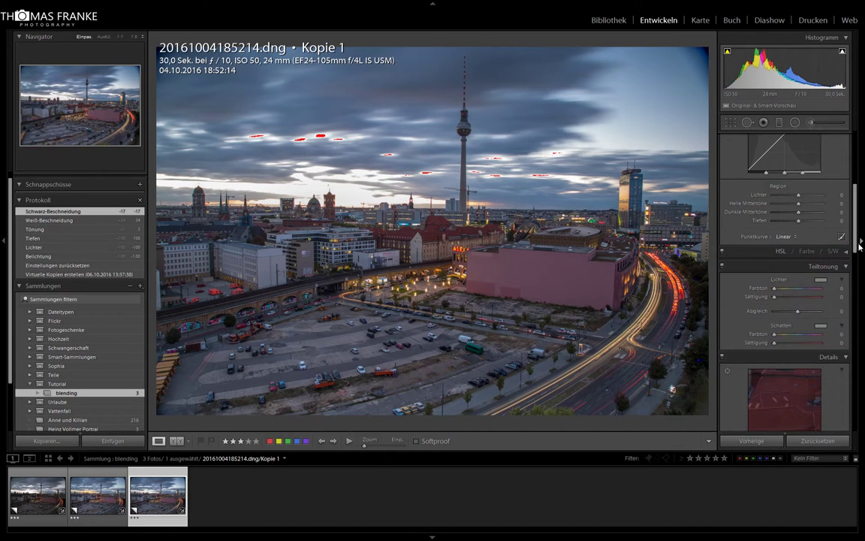
pyautogui.scroll(3, 850, 193)
pyautogui.click(845, 202)
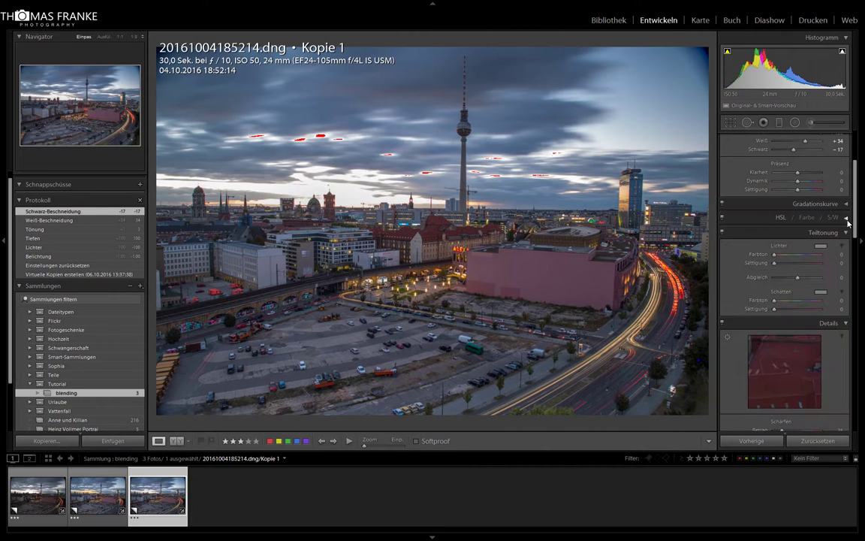
pyautogui.click(847, 234)
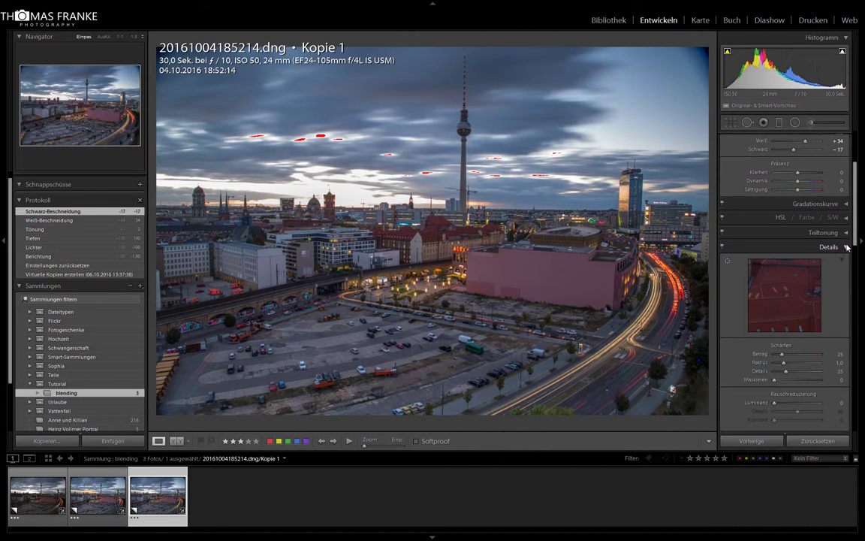
pyautogui.moveTo(781, 359); pyautogui.dragTo(772, 359)
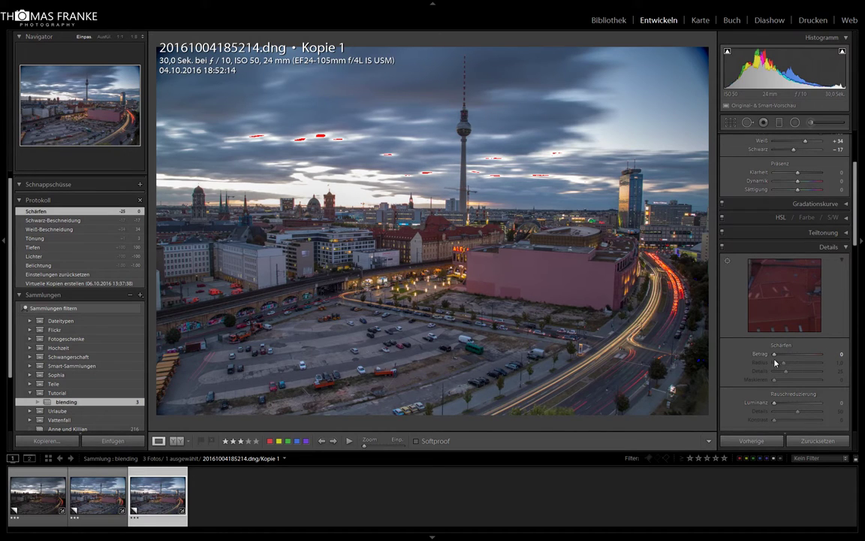
pyautogui.click(846, 248)
# - Enable chromatic aberration removal and lens profile correction, toggling the profile off once to compare
pyautogui.click(826, 261)
pyautogui.click(728, 288)
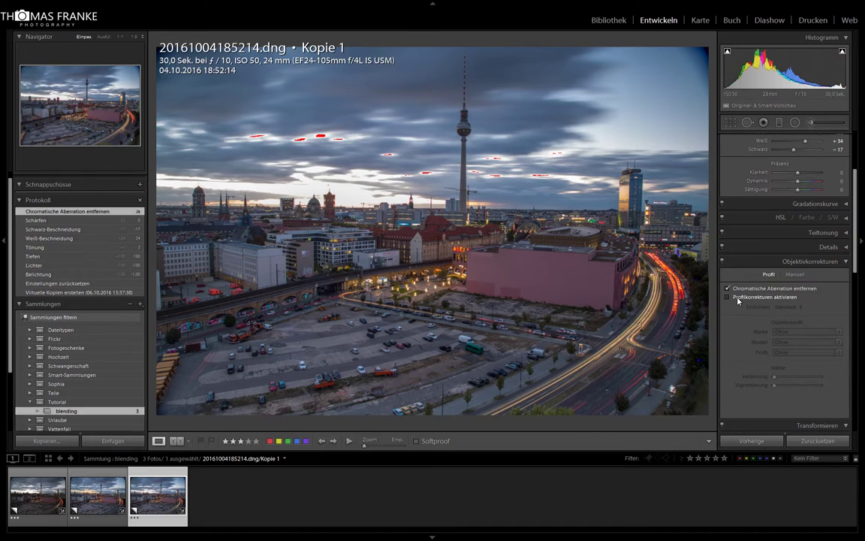
pyautogui.click(727, 296)
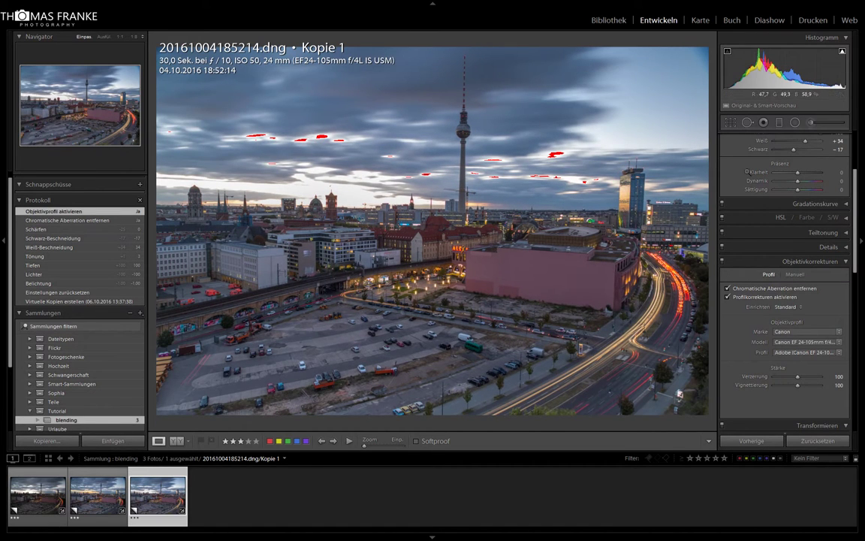
pyautogui.click(728, 298)
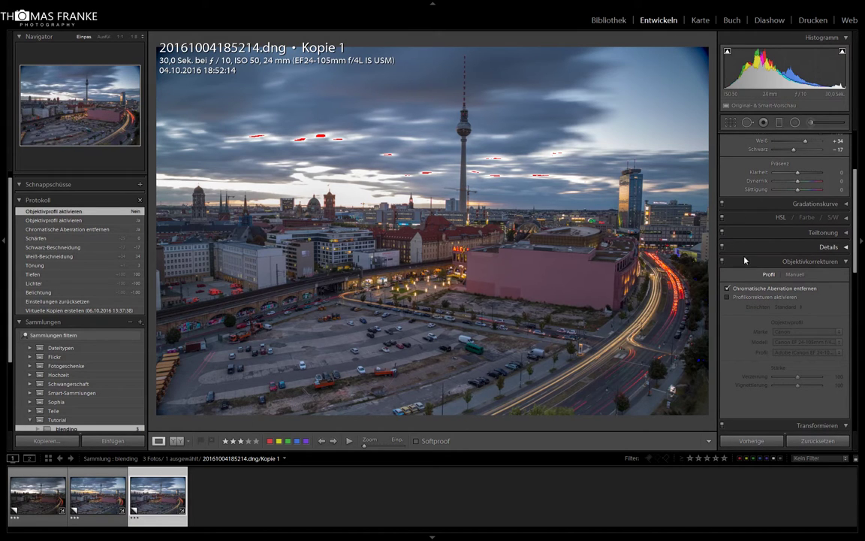
pyautogui.click(752, 299)
pyautogui.moveTo(858, 229); pyautogui.dragTo(856, 375)
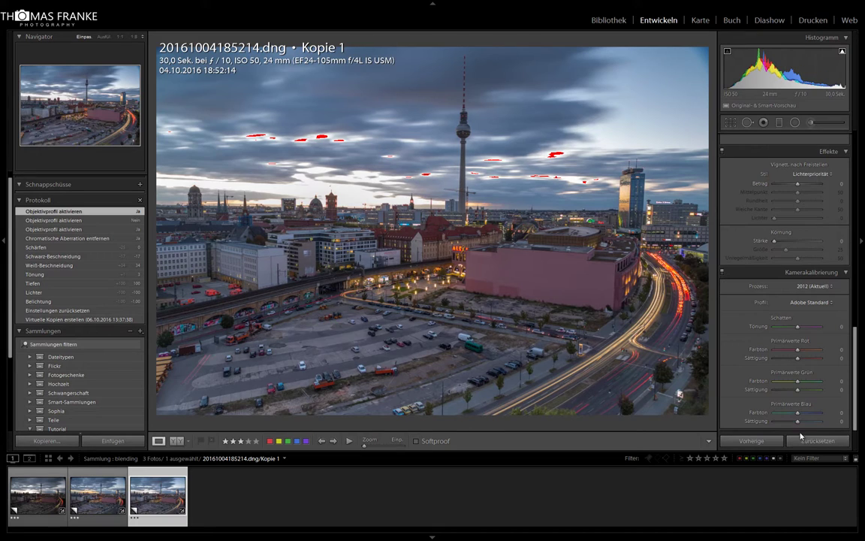
# - Set Kamerakalibrierung saturation to +10 for Blau and Grün and −5 for Rot, after trying −20
pyautogui.click(839, 422)
pyautogui.write('10')
pyautogui.press('Return')
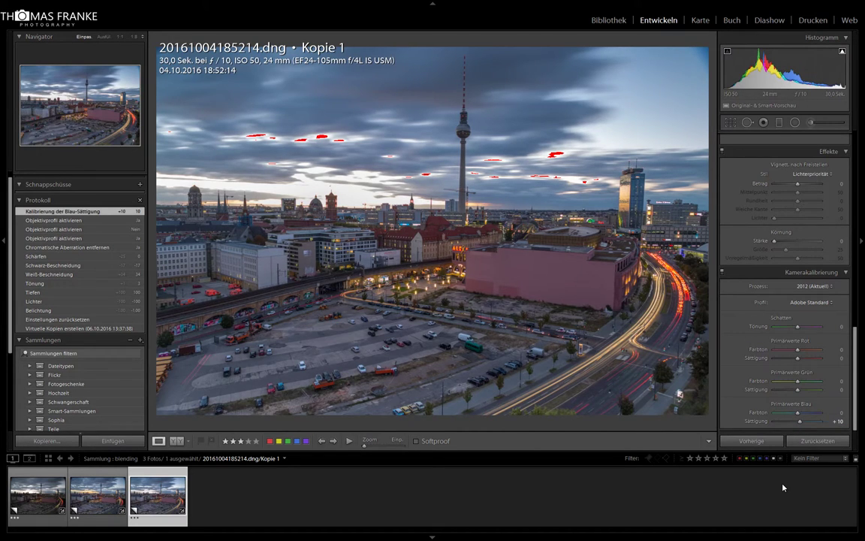
pyautogui.click(839, 390)
pyautogui.press('Return')
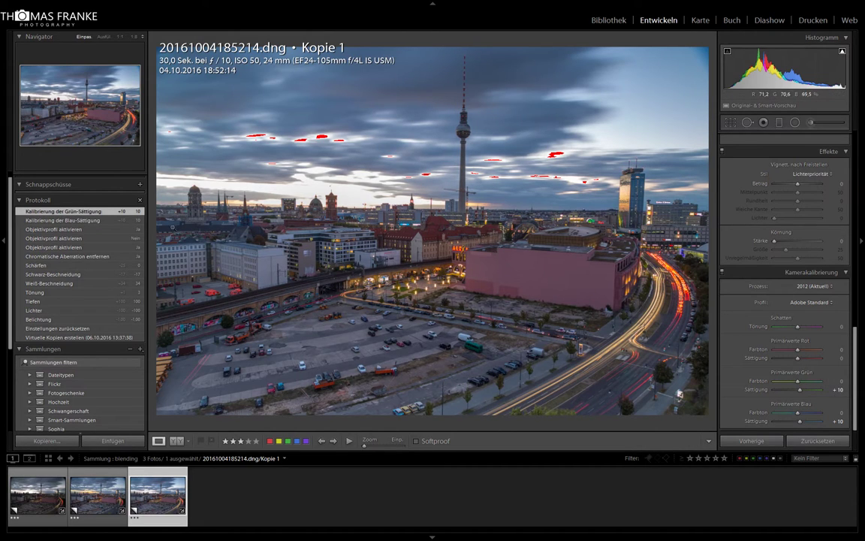
pyautogui.click(798, 359)
pyautogui.click(835, 358)
pyautogui.write('-20')
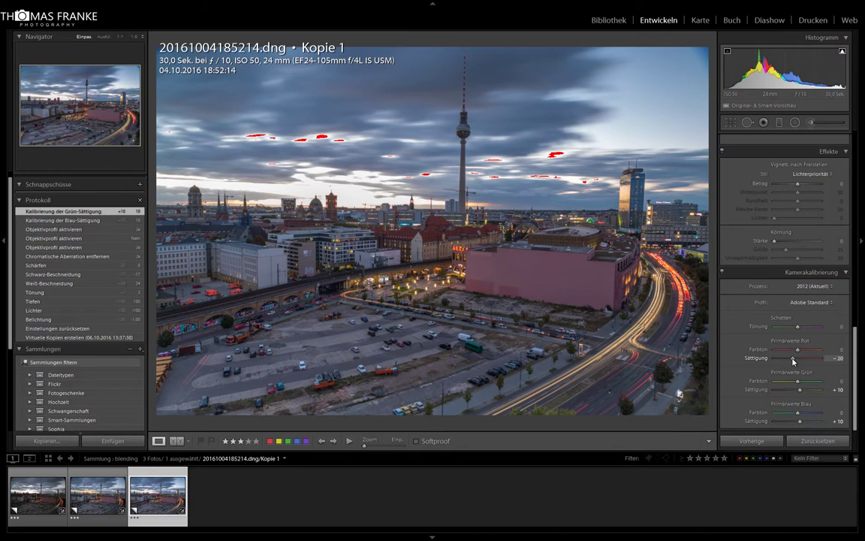
pyautogui.press('Return')
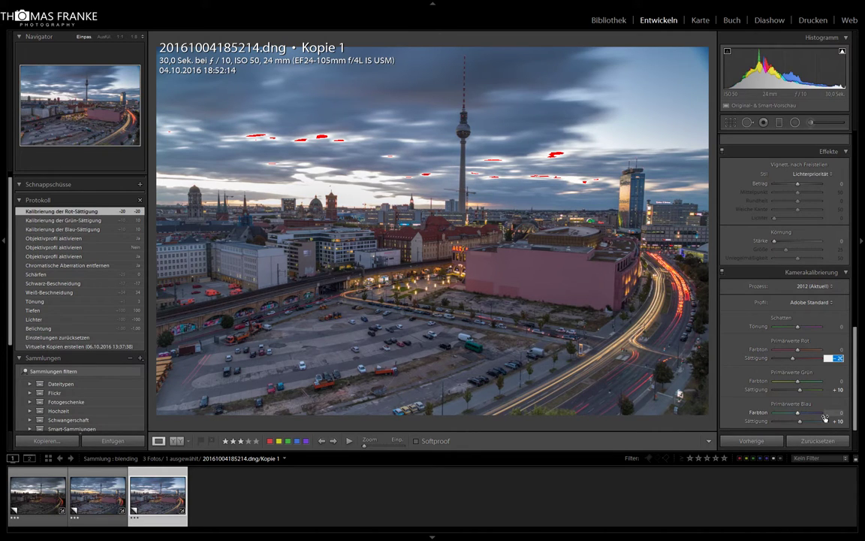
pyautogui.write('-5')
pyautogui.press('Return')
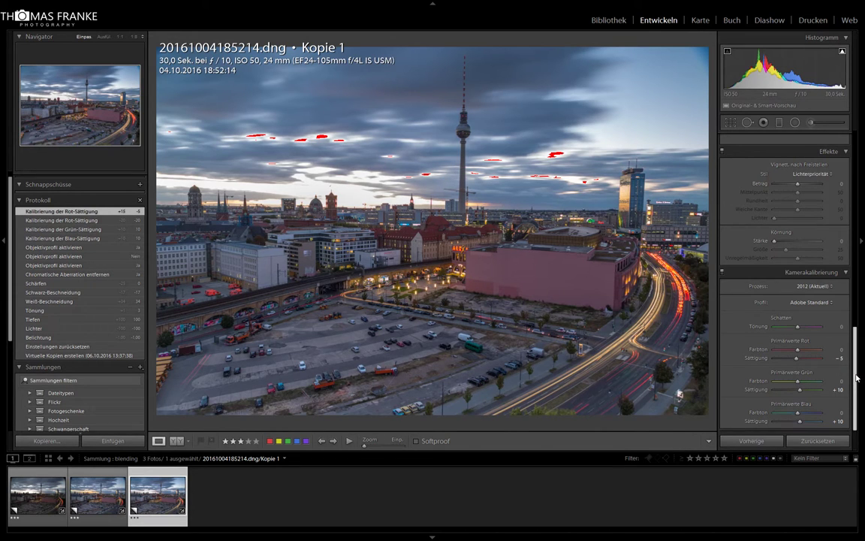
# - Collapse the Transformieren and Effekte panels
pyautogui.moveTo(856, 379); pyautogui.dragTo(860, 309)
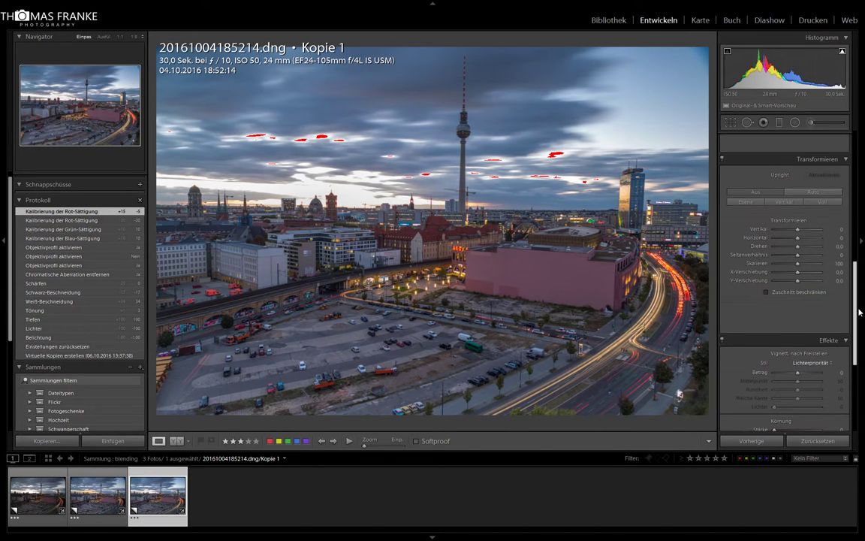
pyautogui.click(845, 161)
pyautogui.click(846, 178)
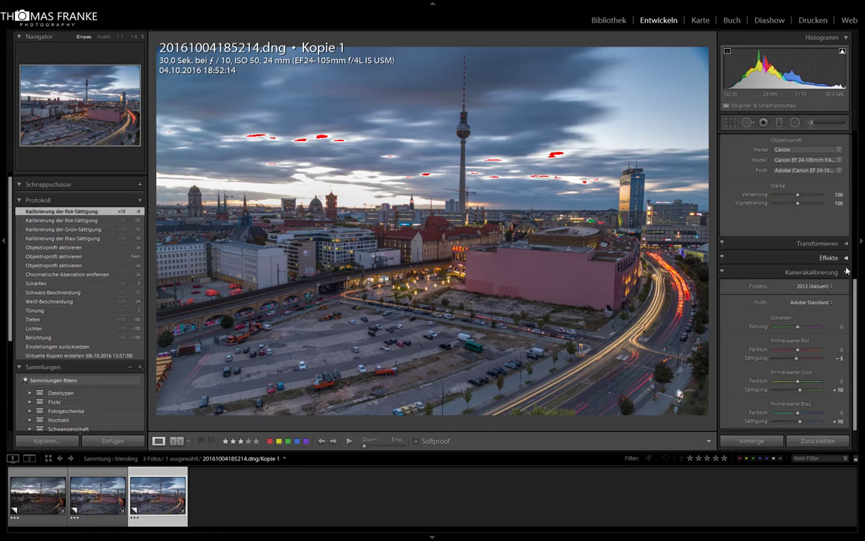
pyautogui.moveTo(857, 225); pyautogui.dragTo(856, 132)
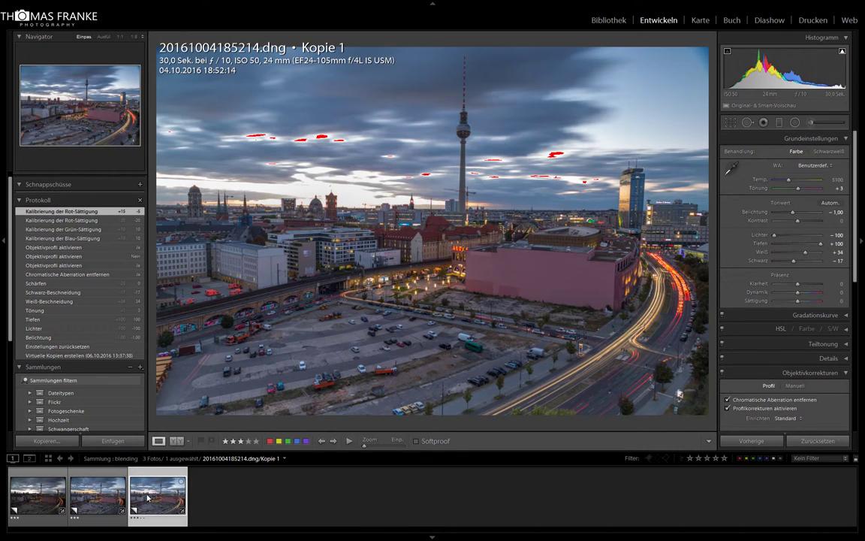
# - Synchronize the 185214 photo's develop settings to all three photos
pyautogui.keyDown('shift'); pyautogui.click(50, 497); pyautogui.keyUp('shift')
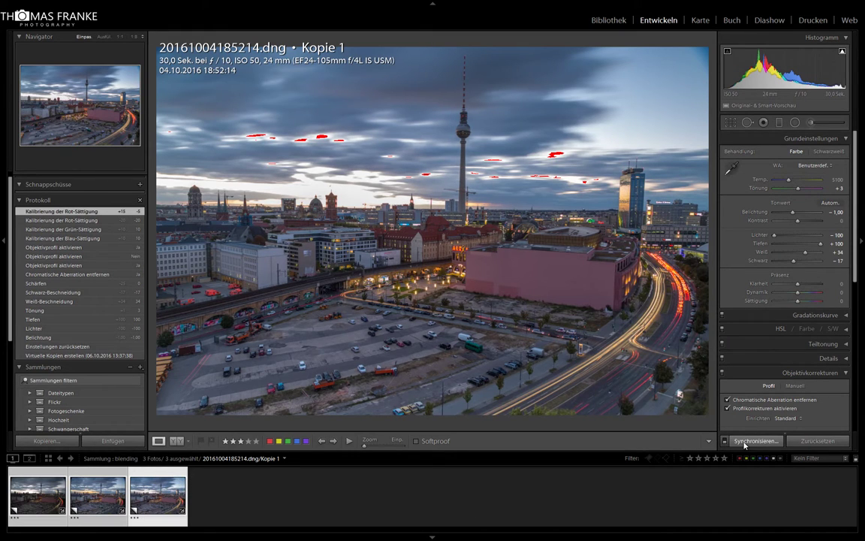
pyautogui.click(745, 443)
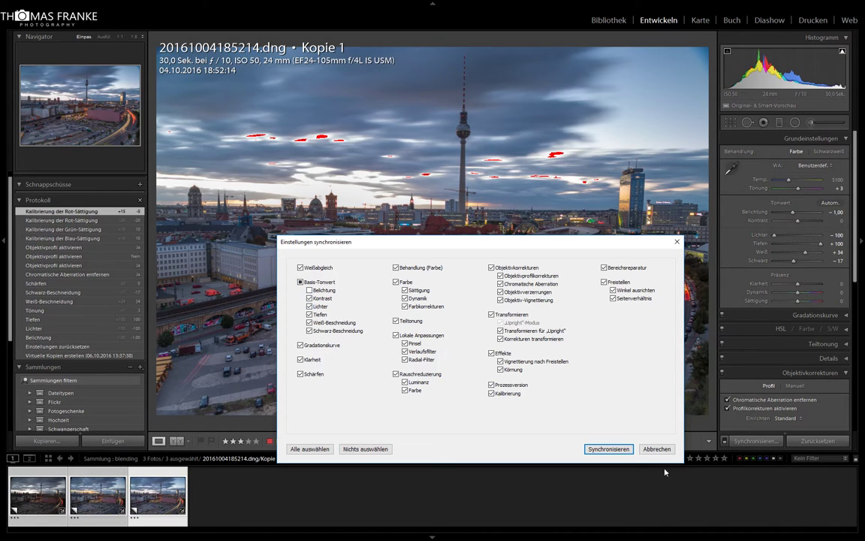
pyautogui.click(603, 449)
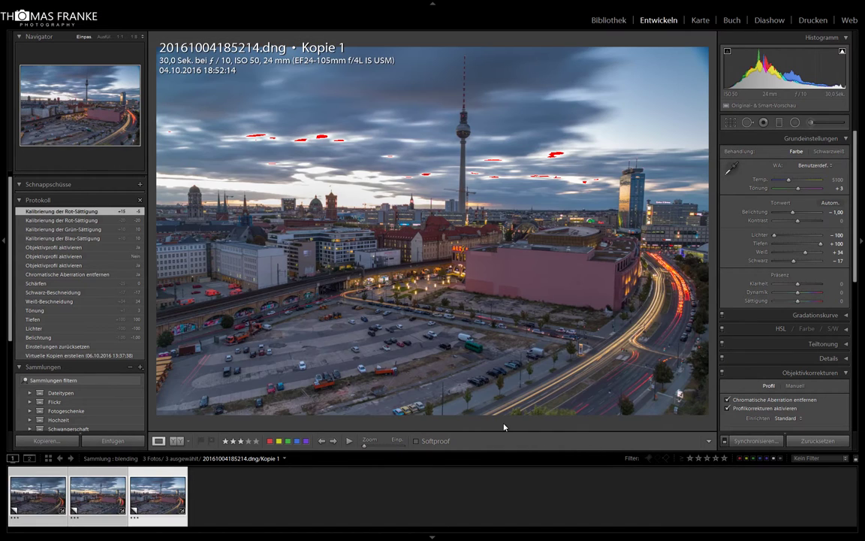
# - Compare the first and third photos after synchronizing
pyautogui.click(38, 492)
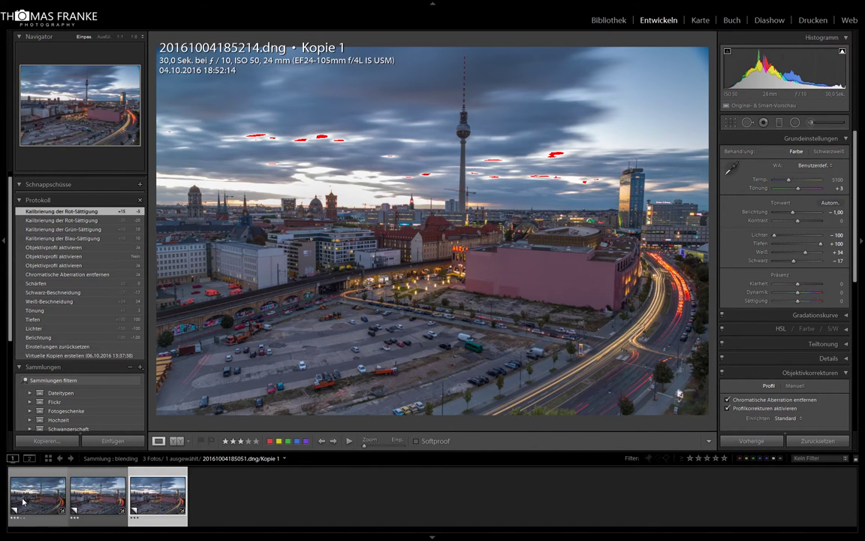
pyautogui.click(158, 504)
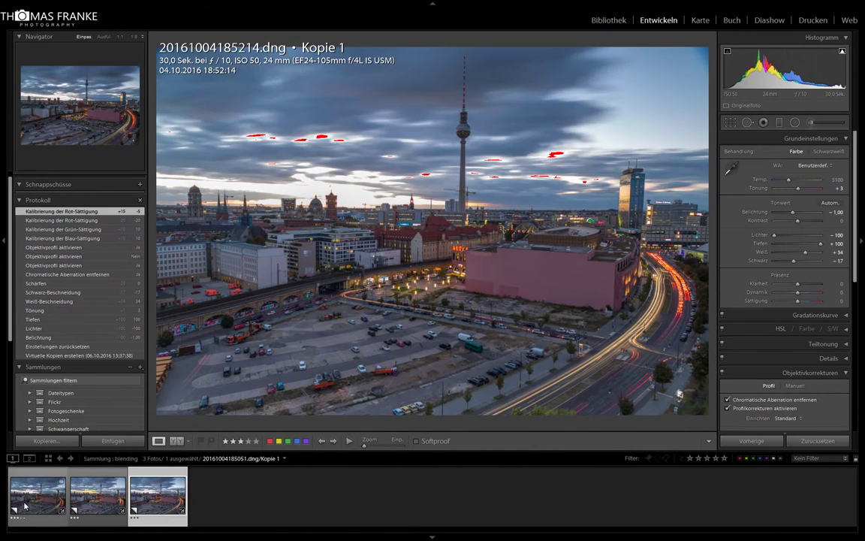
pyautogui.click(38, 492)
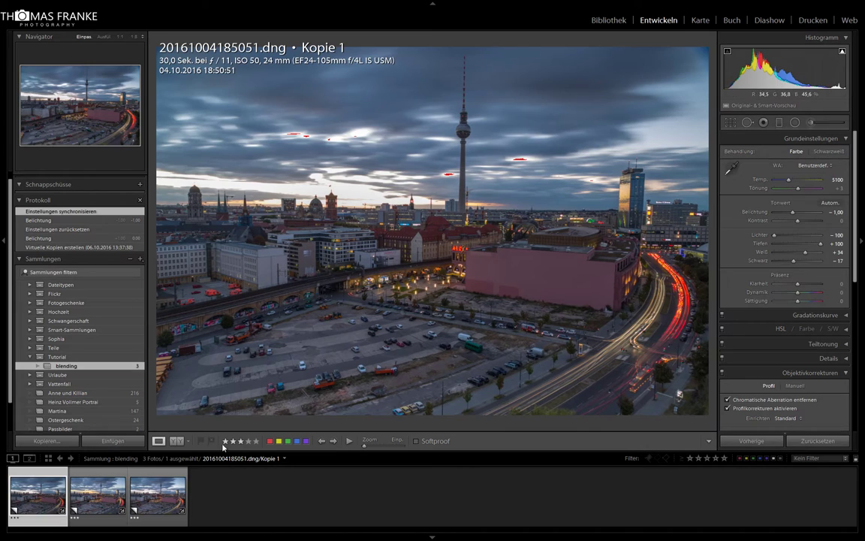
pyautogui.click(163, 499)
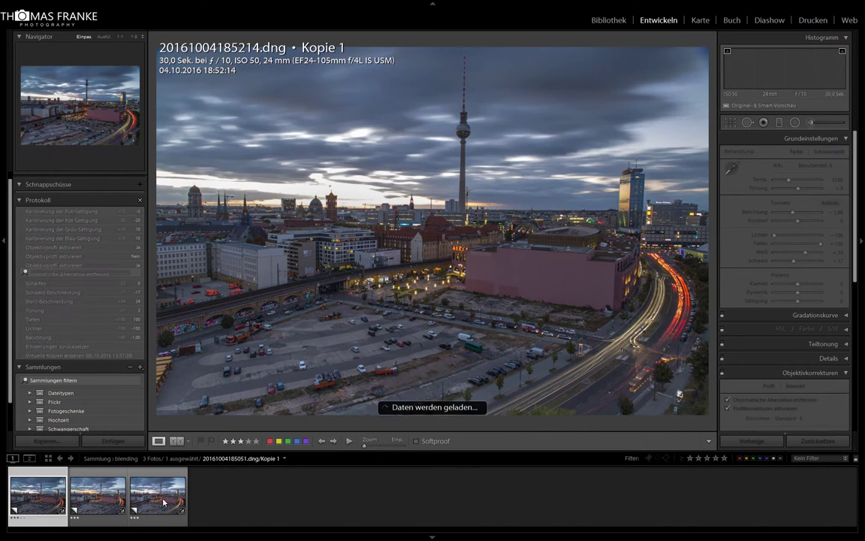
# - Switch to Windows Calculator and move its window to the right
pyautogui.hotkey('alt', 'Tab')
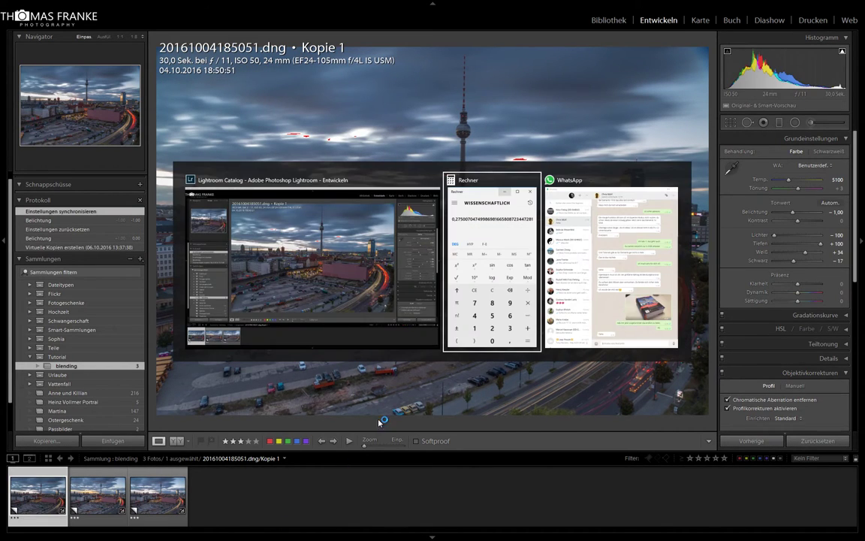
pyautogui.moveTo(277, 201)
pyautogui.mouseDown()
pyautogui.moveTo(348, 187)
pyautogui.moveTo(426, 184)
pyautogui.mouseUp()
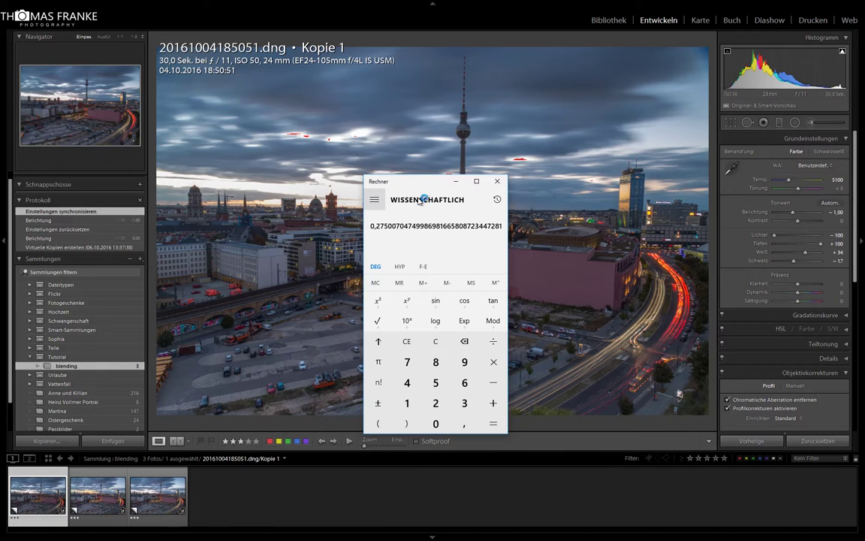
pyautogui.click(444, 201)
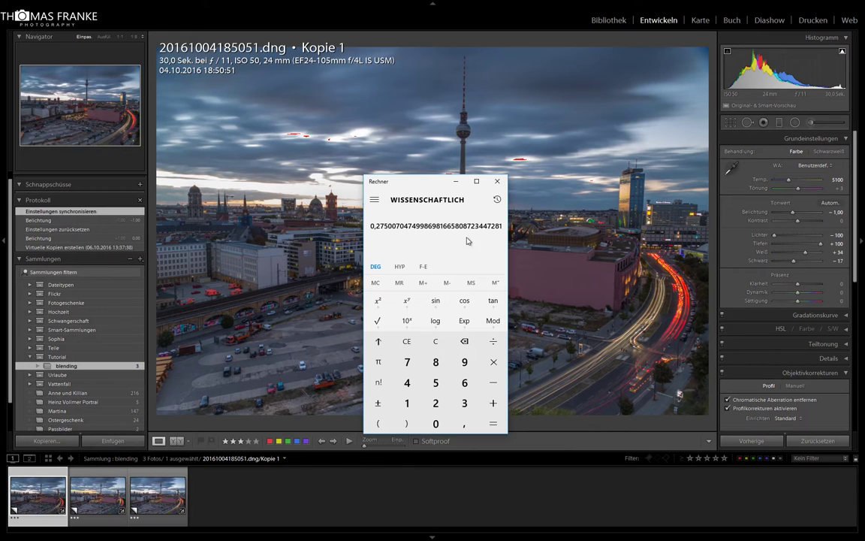
pyautogui.moveTo(433, 189)
pyautogui.mouseDown()
pyautogui.moveTo(603, 170)
pyautogui.moveTo(400, 106)
pyautogui.moveTo(486, 161)
pyautogui.mouseUp()
# - Enter log(11) ÷ log(√2) in the calculator
pyautogui.click(486, 377)
pyautogui.click(515, 295)
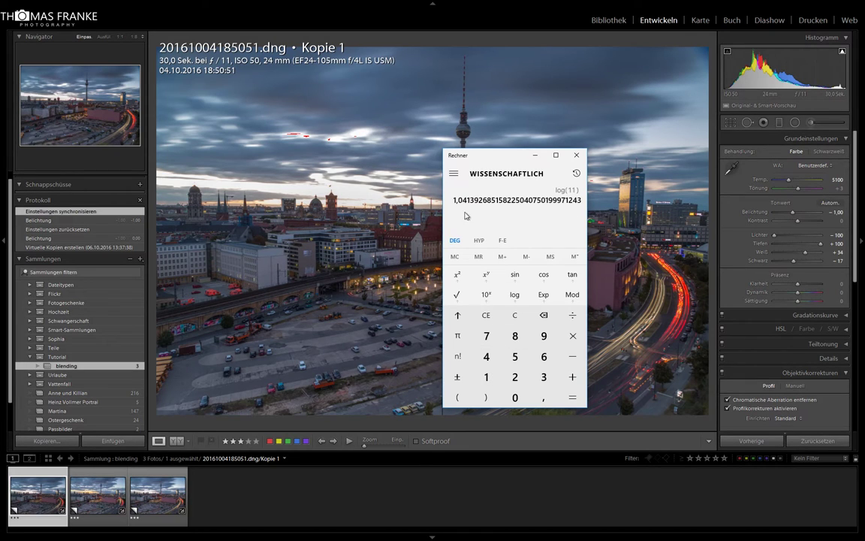
pyautogui.click(573, 315)
pyautogui.click(515, 376)
pyautogui.click(457, 295)
pyautogui.click(516, 295)
pyautogui.click(573, 356)
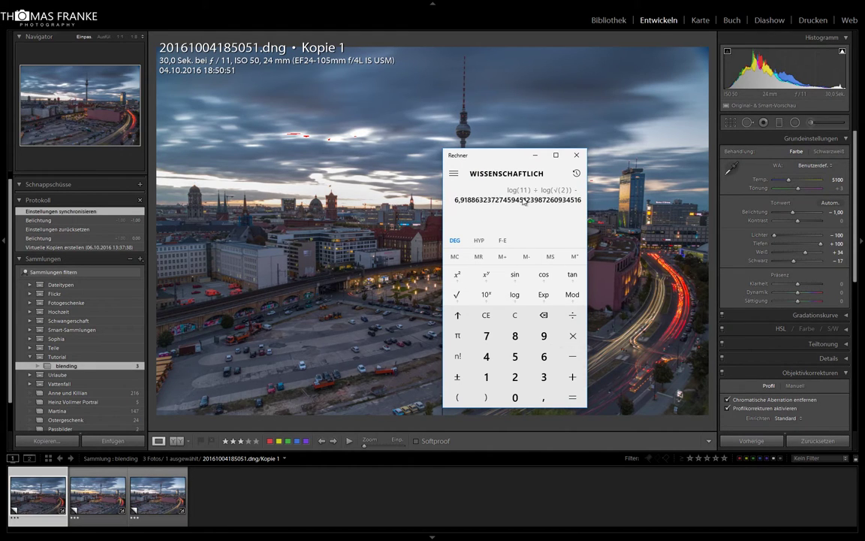
# - Subtract log(10) ÷ log(√2) to get about 0.275 stops, then minimize the calculator
pyautogui.click(486, 377)
pyautogui.click(515, 397)
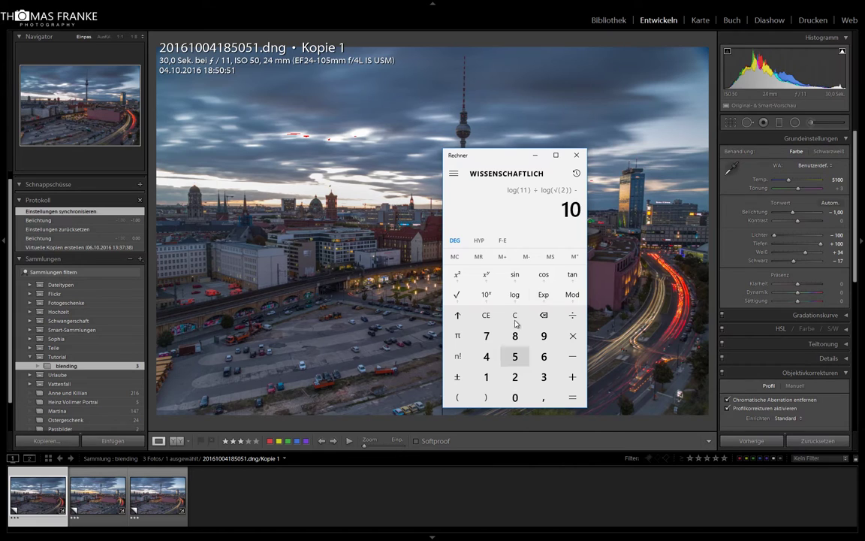
pyautogui.click(515, 294)
pyautogui.click(573, 315)
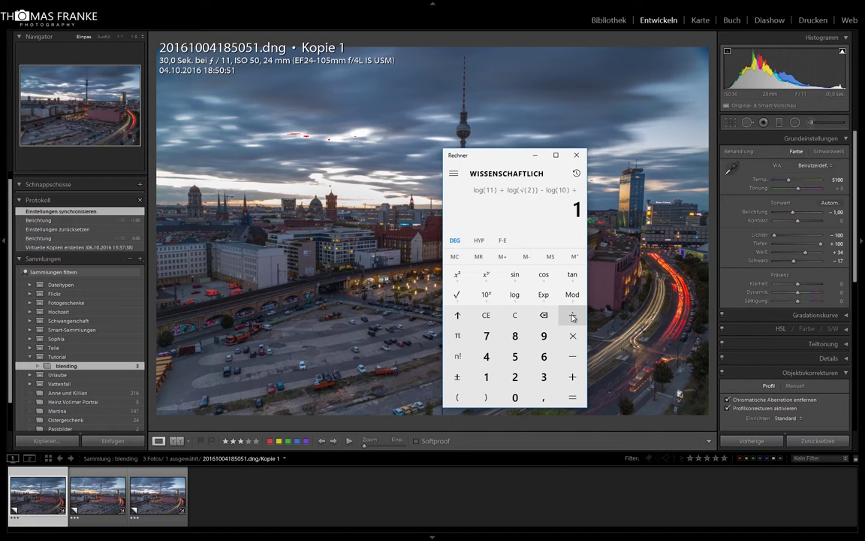
pyautogui.click(516, 377)
pyautogui.click(457, 294)
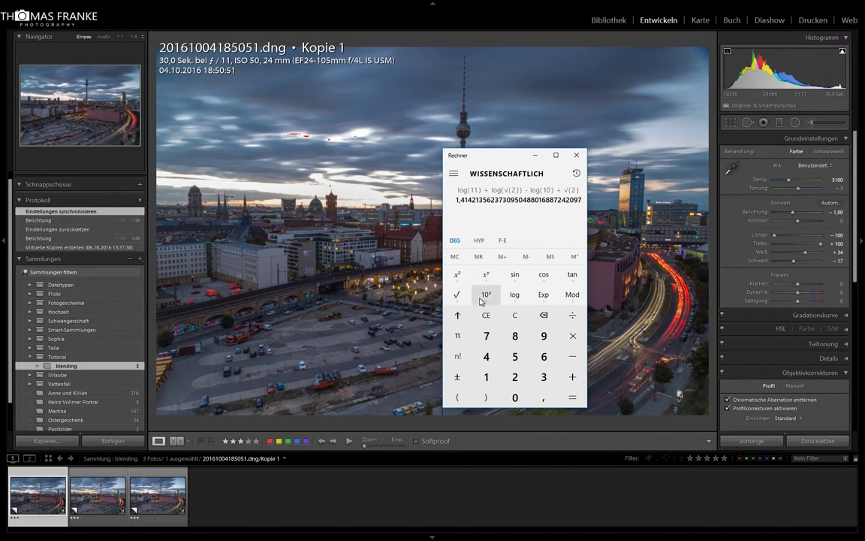
pyautogui.click(516, 294)
pyautogui.click(572, 397)
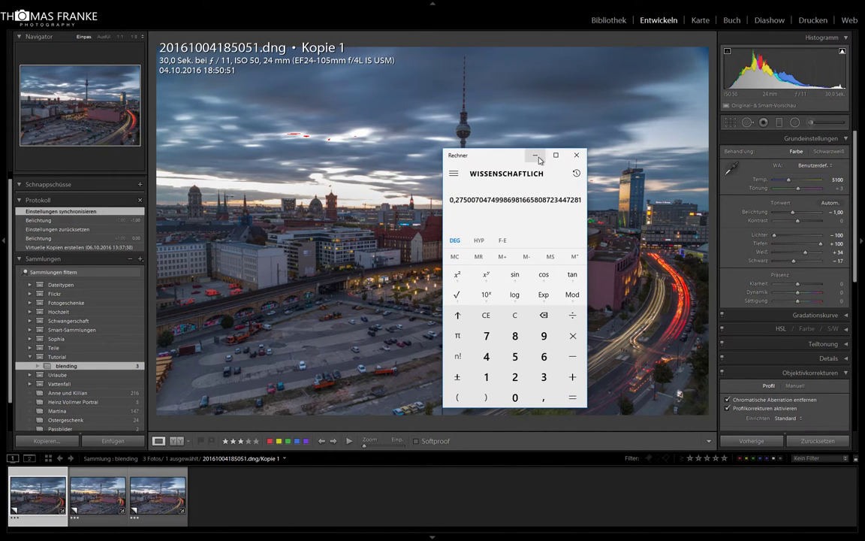
pyautogui.click(536, 155)
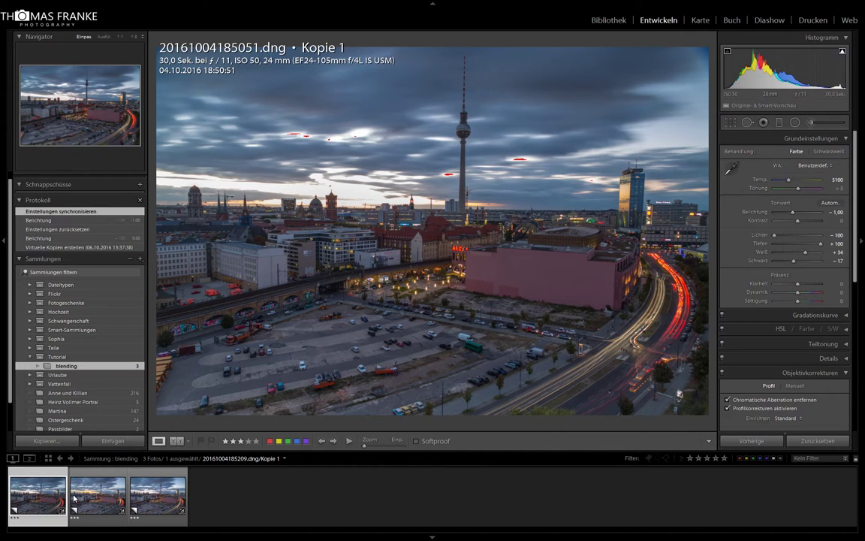
# - Change the 185051 photo's exposure to −0.70
pyautogui.click(839, 213)
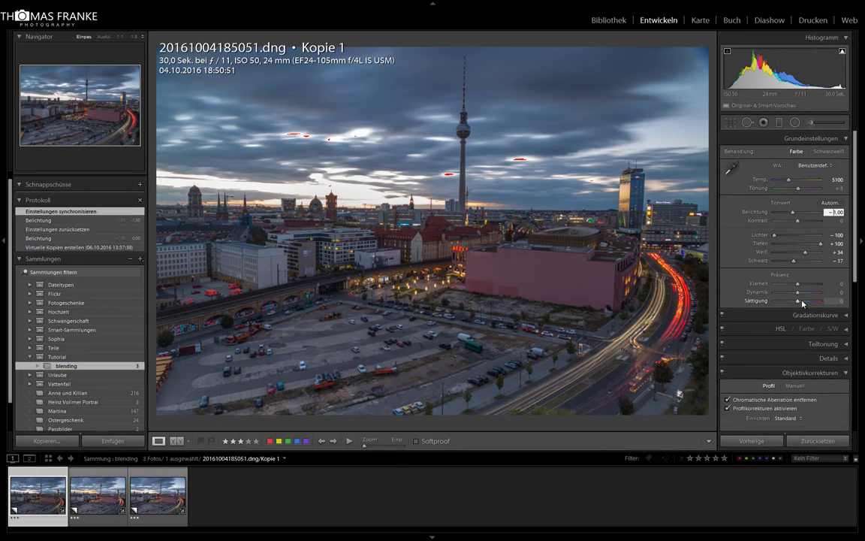
pyautogui.write('-,30')
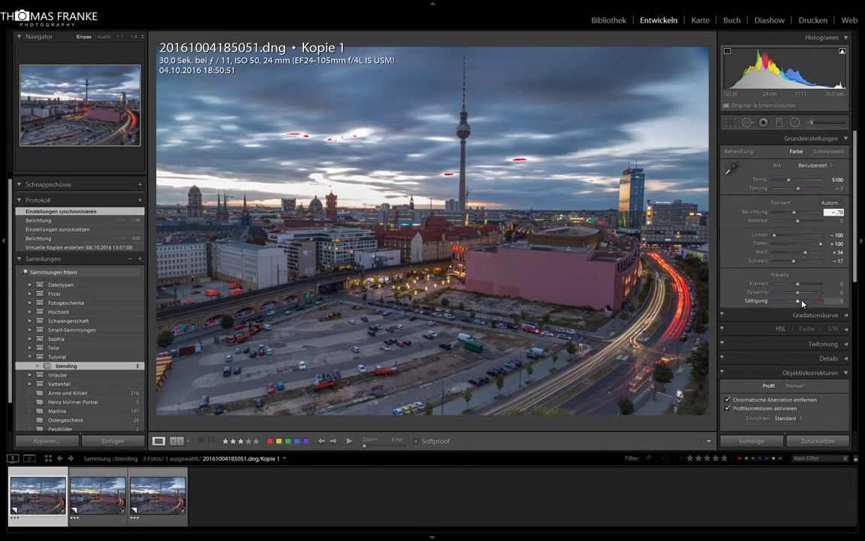
pyautogui.press('Return')
# - Check the third and second photos, then select all three photos
pyautogui.click(144, 502)
pyautogui.click(106, 498)
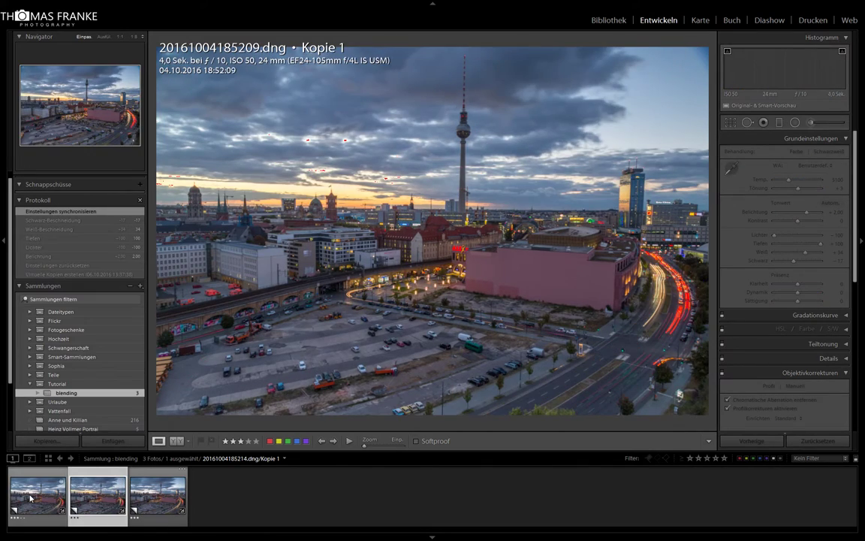
pyautogui.click(156, 498)
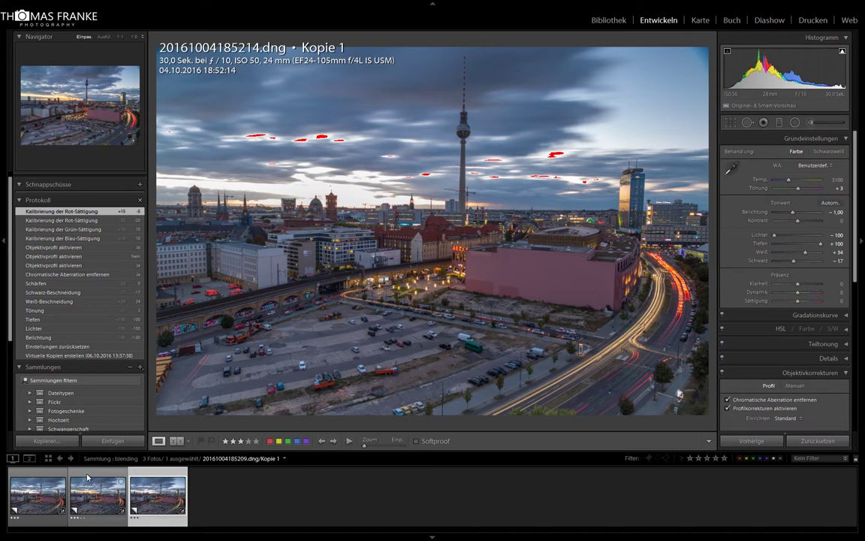
pyautogui.keyDown('shift'); pyautogui.click(38, 502); pyautogui.keyUp('shift')
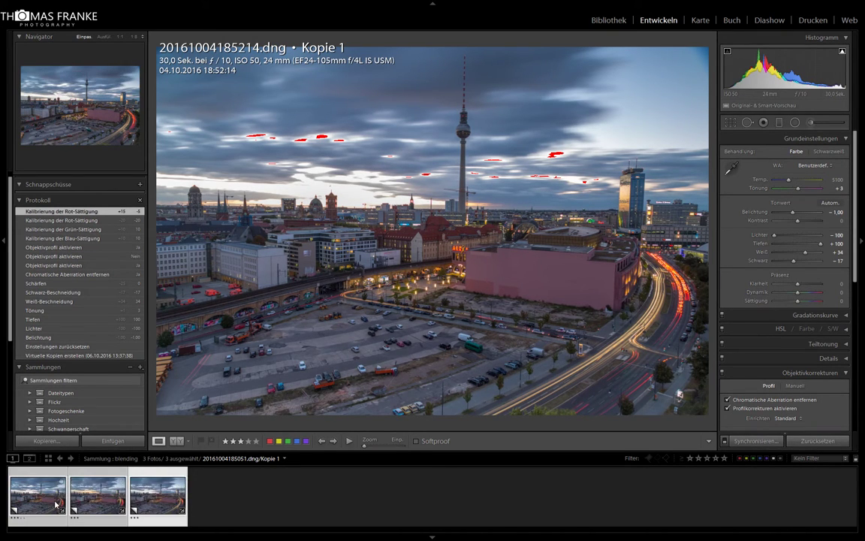
# - Send the three selected Lightroom photos to the Photoshop Elements Editor as edited TIFF copies
pyautogui.rightClick(54, 499)
pyautogui.moveTo(86, 298)
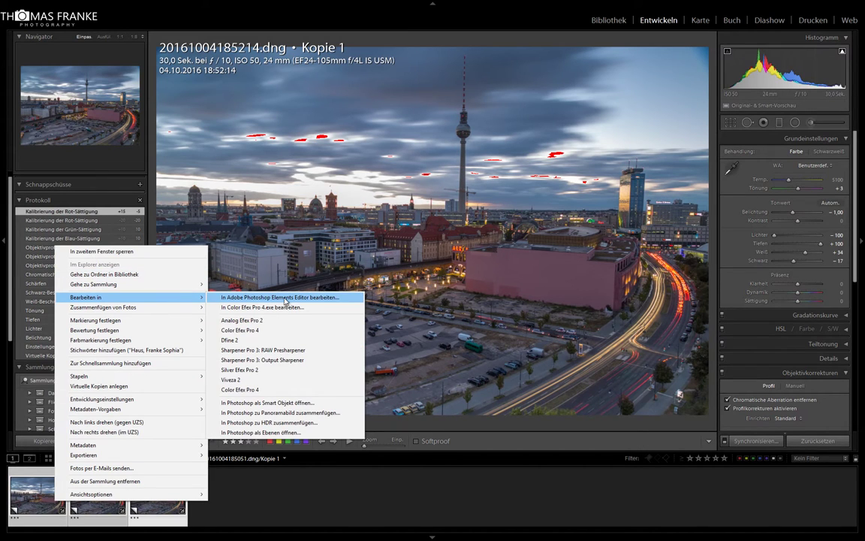
pyautogui.click(284, 298)
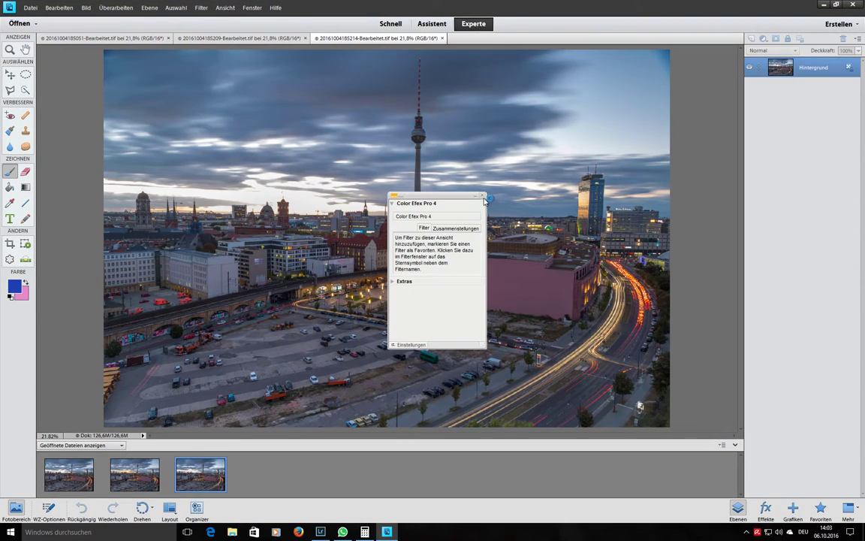
# - Close the Color Efex Pro 4 panel and copy the whole 185214 image into the 185209 document
pyautogui.click(482, 195)
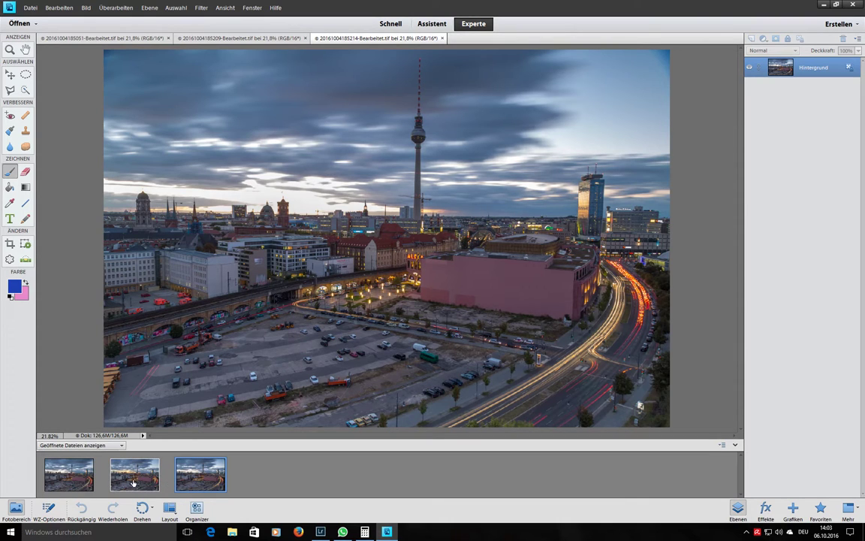
pyautogui.click(138, 477)
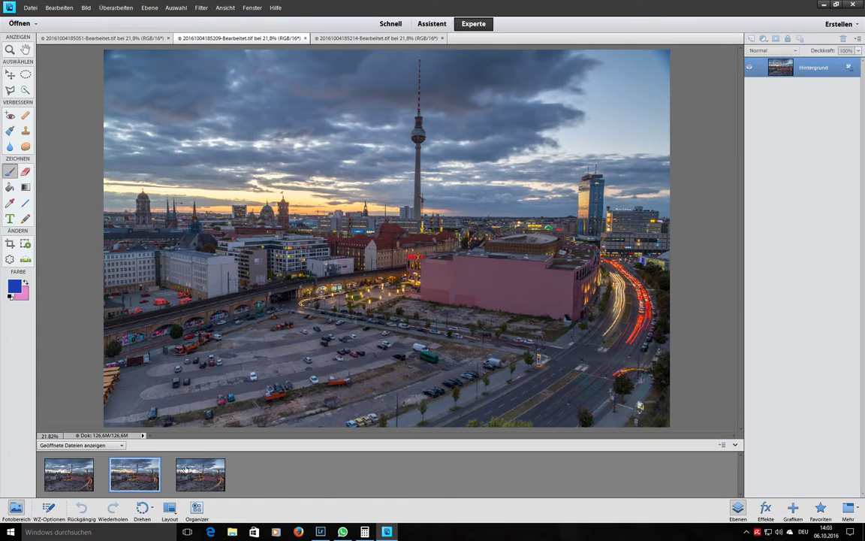
pyautogui.click(188, 472)
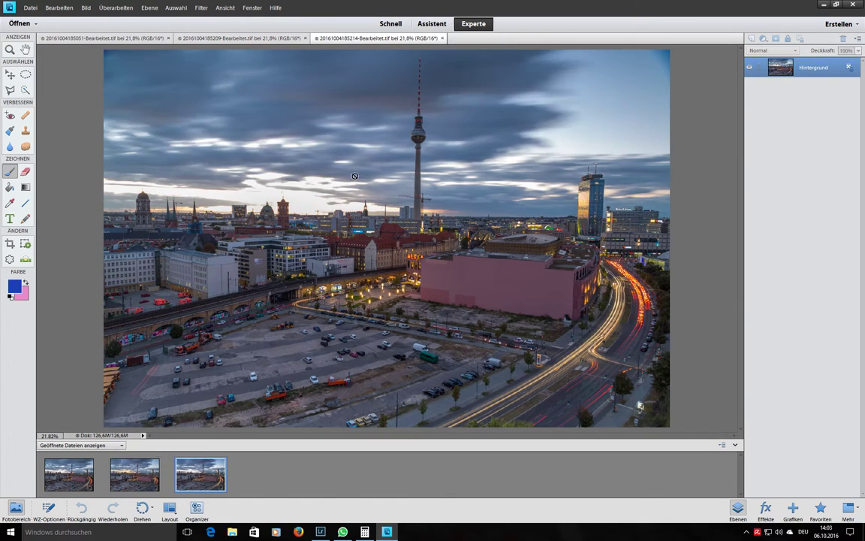
pyautogui.hotkey('ctrl', 'a')
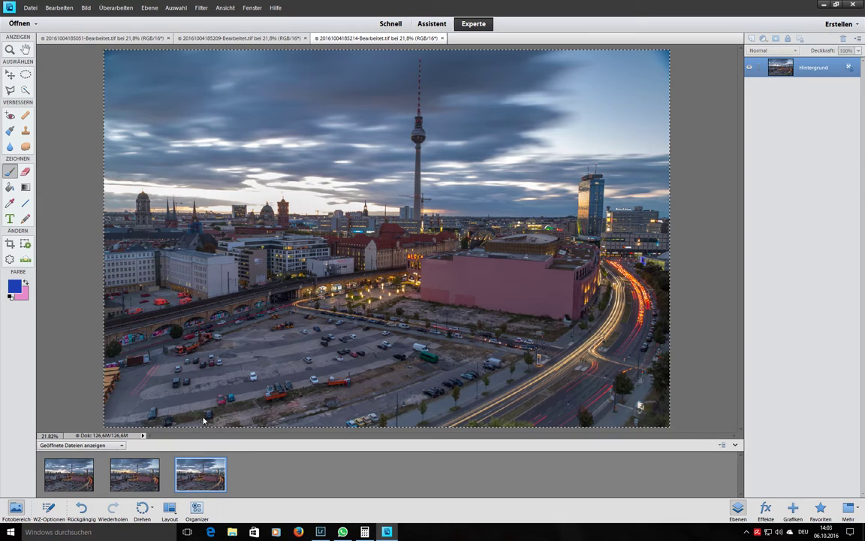
pyautogui.click(129, 473)
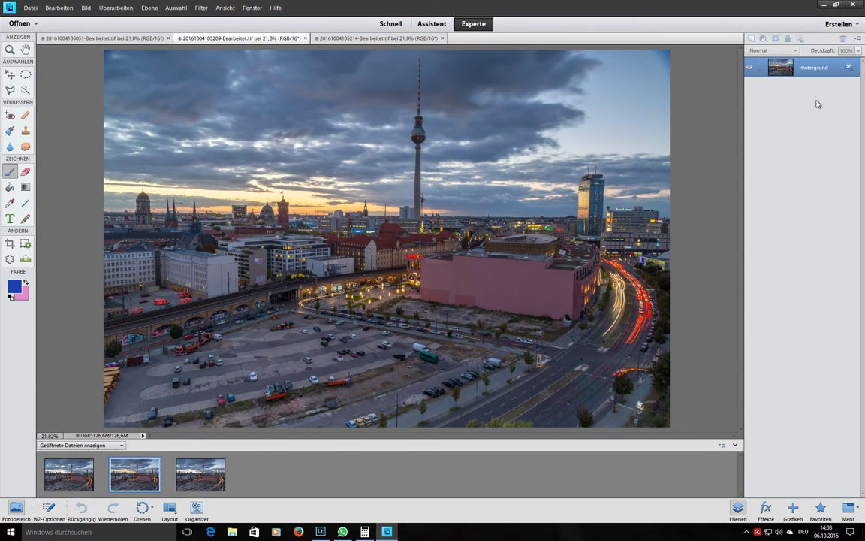
pyautogui.hotkey('ctrl', 'j')
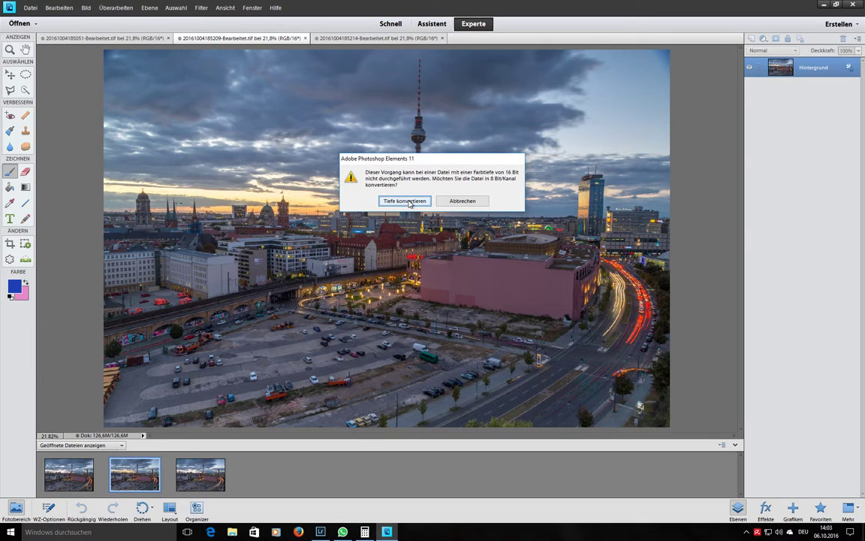
# - Convert the blend file to 8-bit and paste the entire first exposure in as layer Ebene 2
pyautogui.click(406, 201)
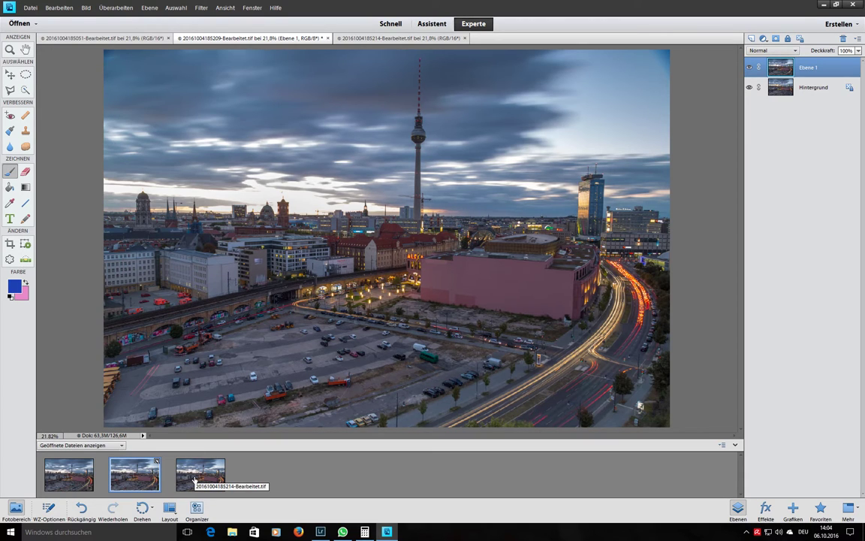
pyautogui.click(84, 477)
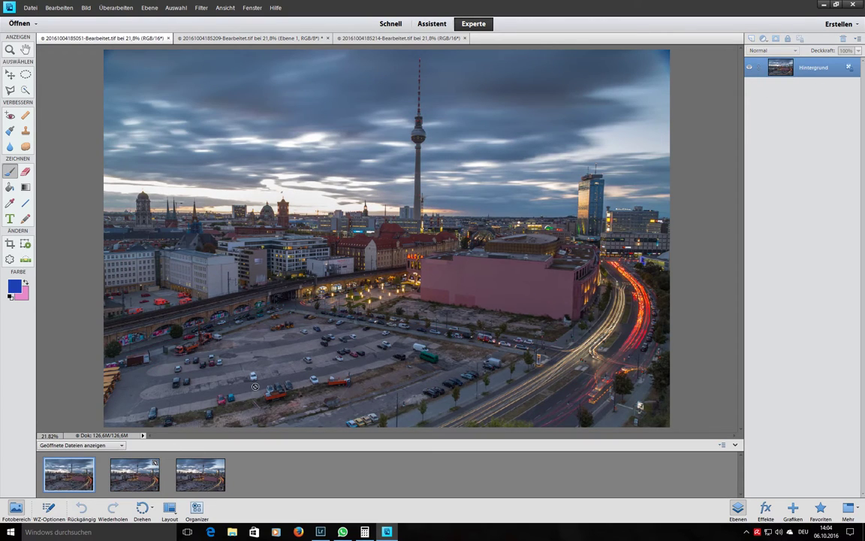
pyautogui.hotkey('ctrl', 'a')
pyautogui.click(289, 39)
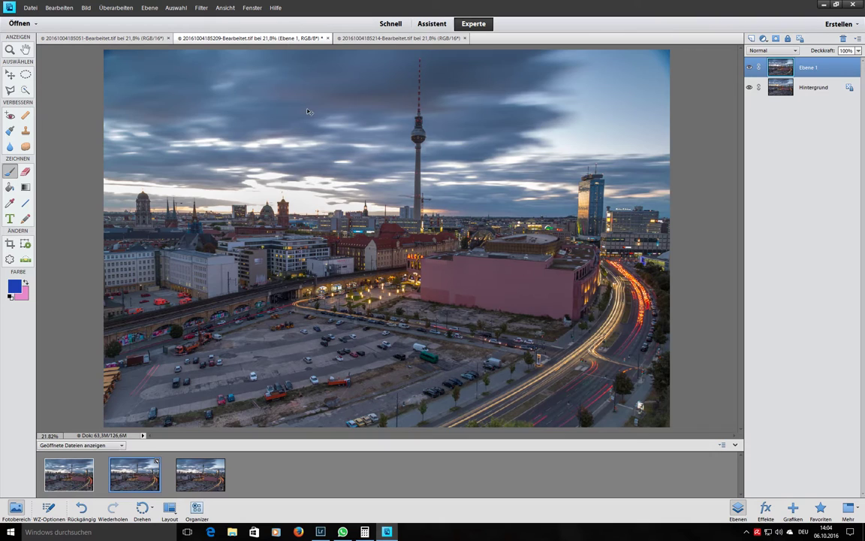
pyautogui.hotkey('ctrl', 'v')
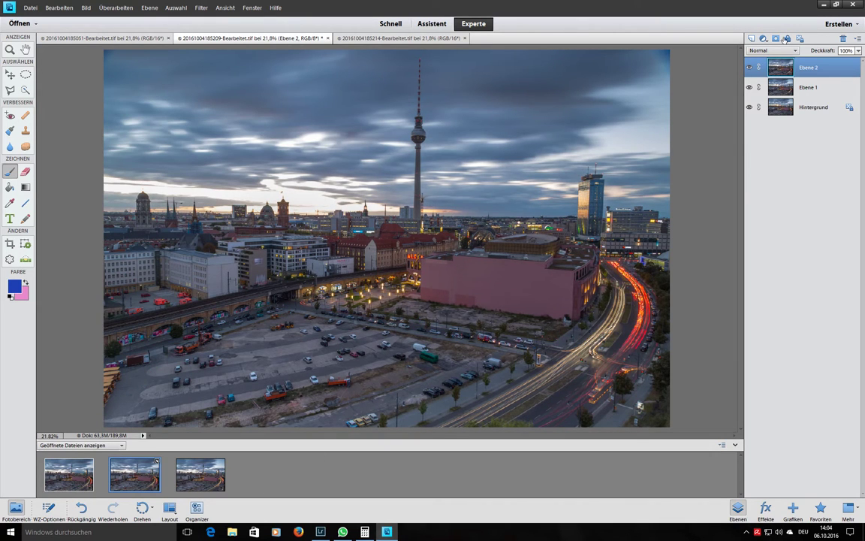
# - Toggle visibility of Ebene 2, Ebene 1 and Hintergrund to compare their skies
pyautogui.click(750, 68)
pyautogui.click(750, 68)
pyautogui.click(750, 68)
pyautogui.click(749, 68)
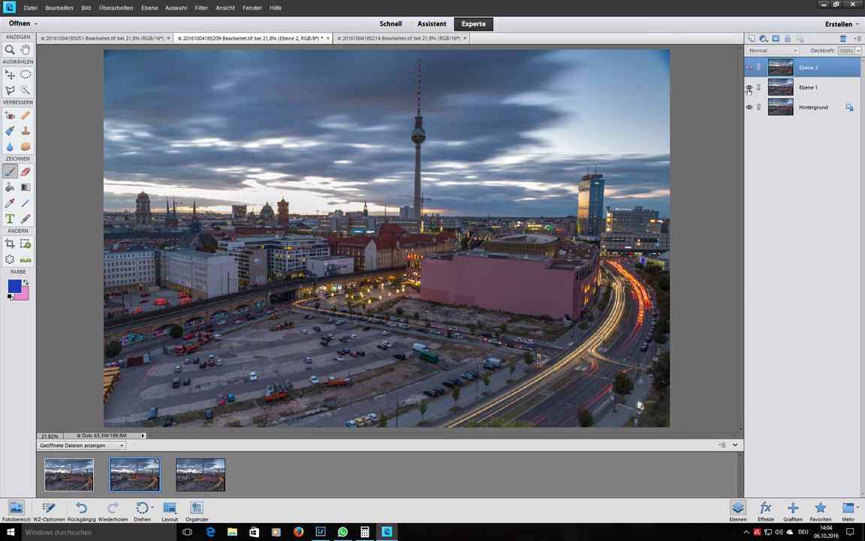
pyautogui.click(748, 88)
pyautogui.click(749, 88)
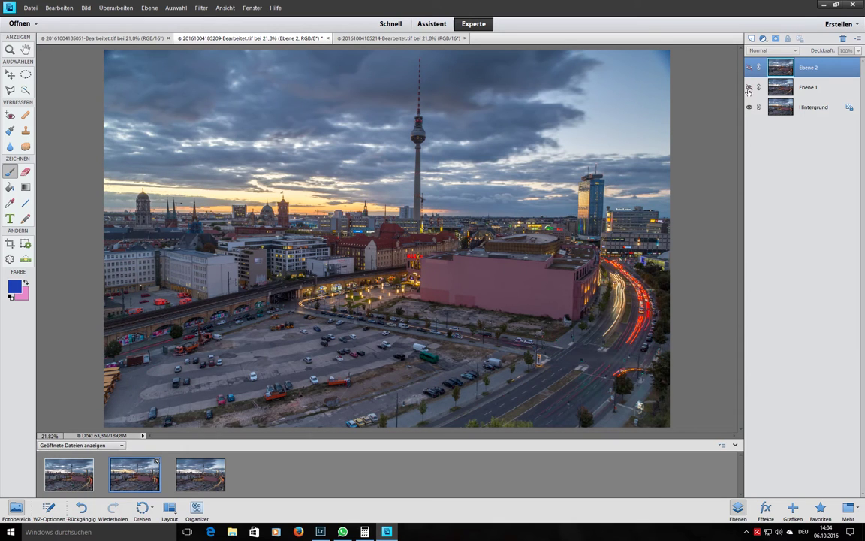
pyautogui.click(749, 108)
pyautogui.click(749, 108)
pyautogui.click(398, 37)
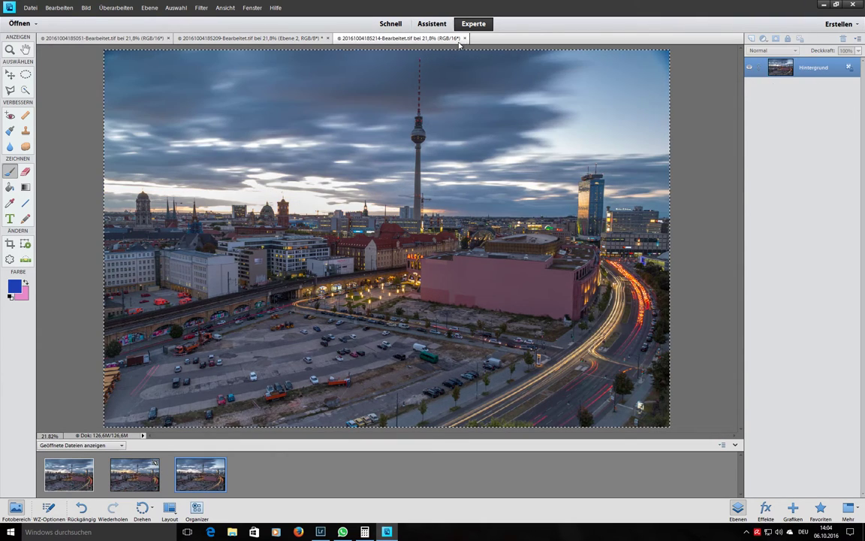
# - Close the 185214 and 185051 source documents and make Ebene 2 visible again
pyautogui.hotkey('ctrl', 'w')
pyautogui.click(137, 39)
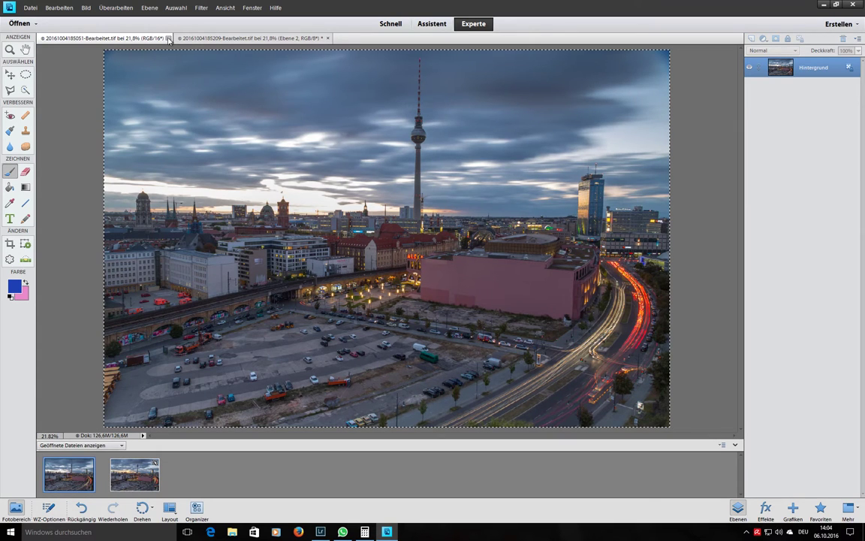
pyautogui.click(168, 38)
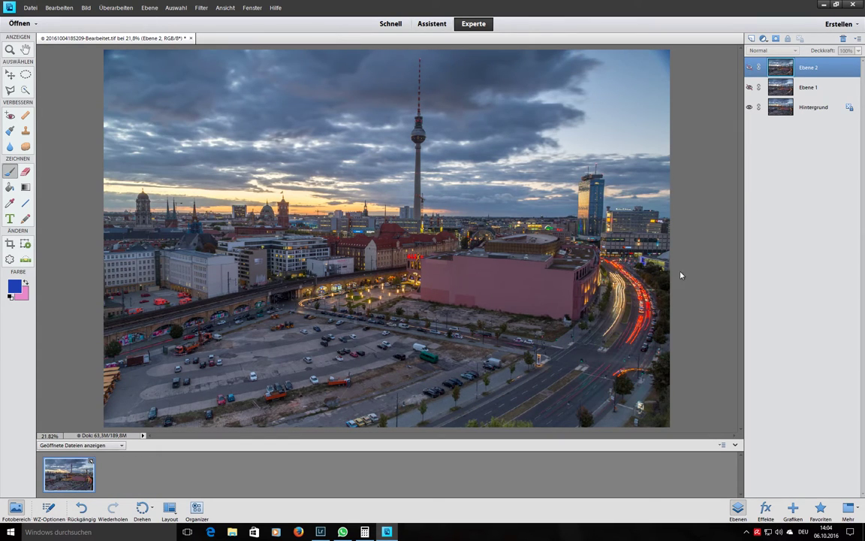
pyautogui.click(751, 68)
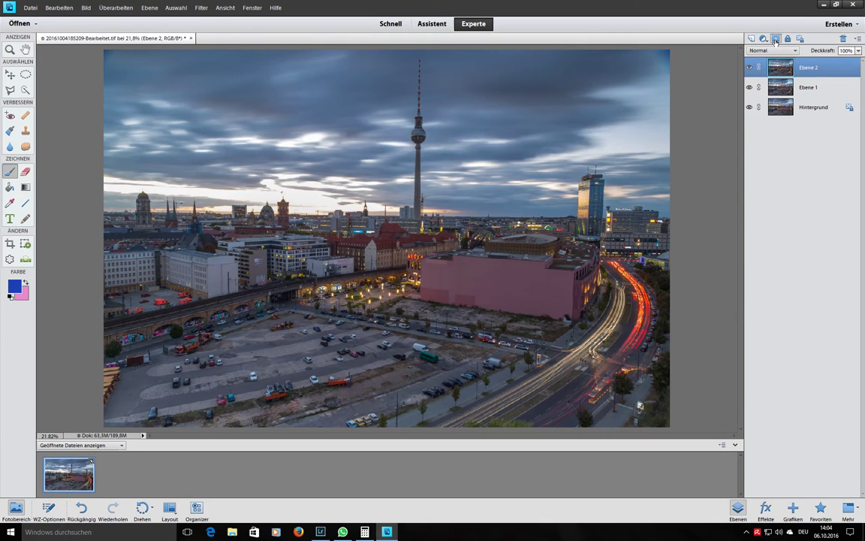
# - Add white layer masks to Ebene 2 and Ebene 1, select Ebene 1's mask, and hide Ebene 2
pyautogui.click(775, 40)
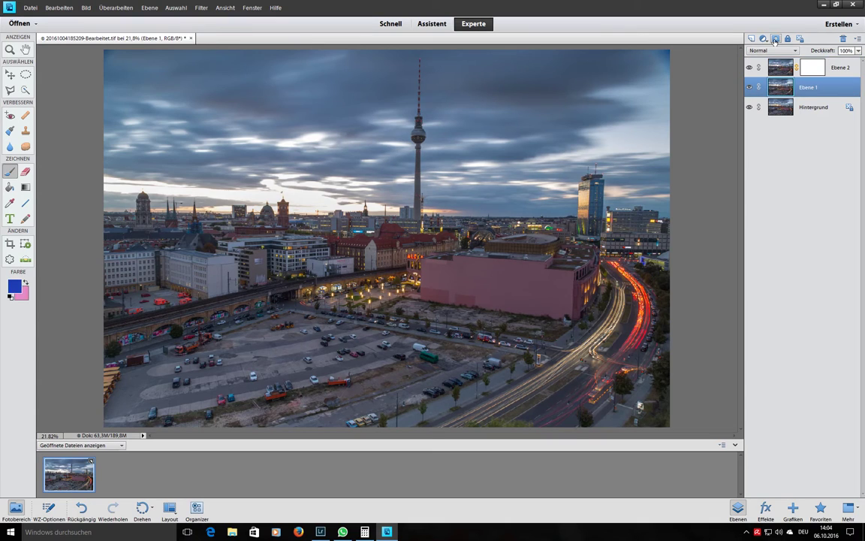
pyautogui.click(776, 41)
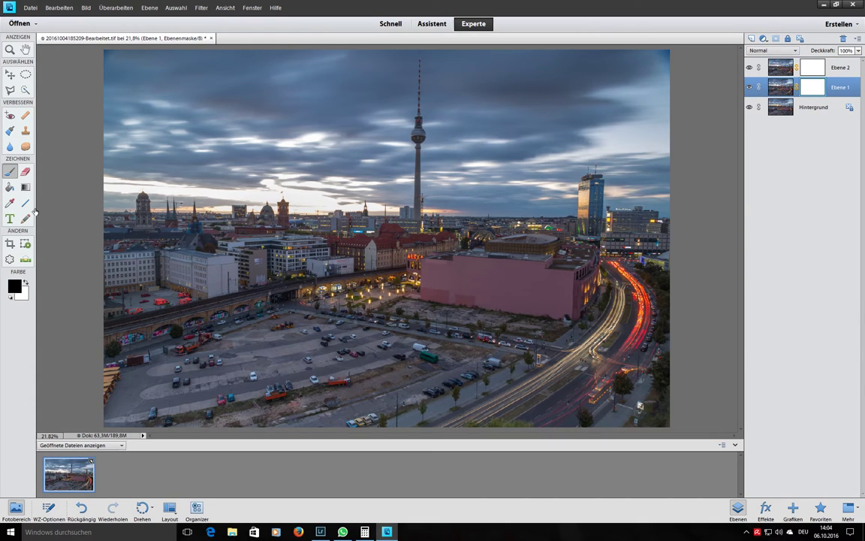
pyautogui.click(813, 71)
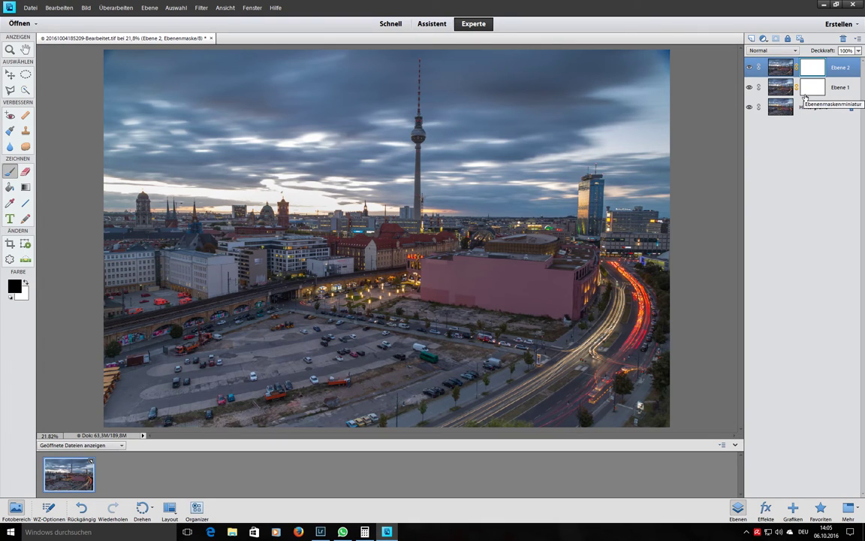
pyautogui.click(809, 90)
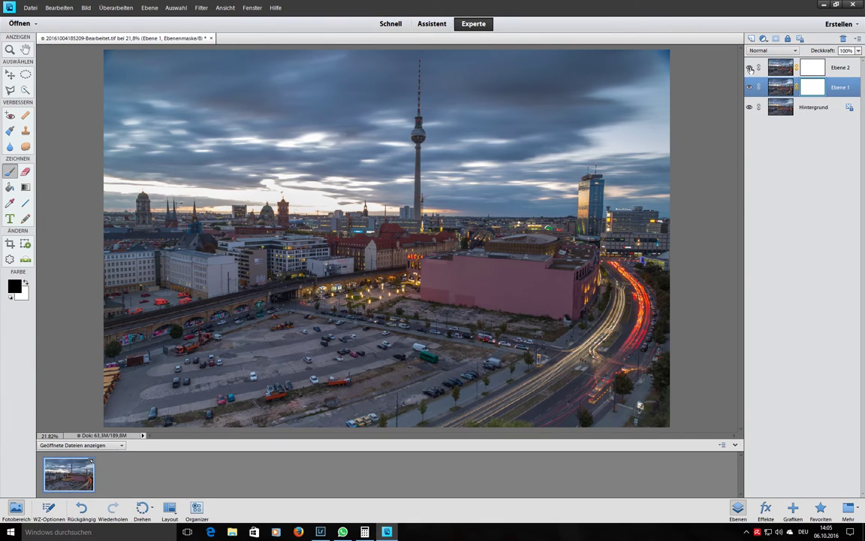
pyautogui.click(749, 68)
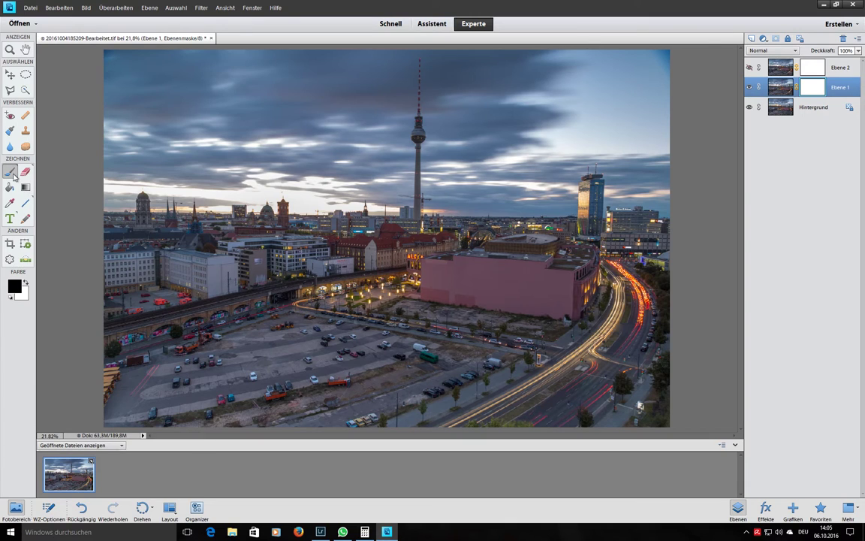
pyautogui.click(12, 176)
pyautogui.press('k')
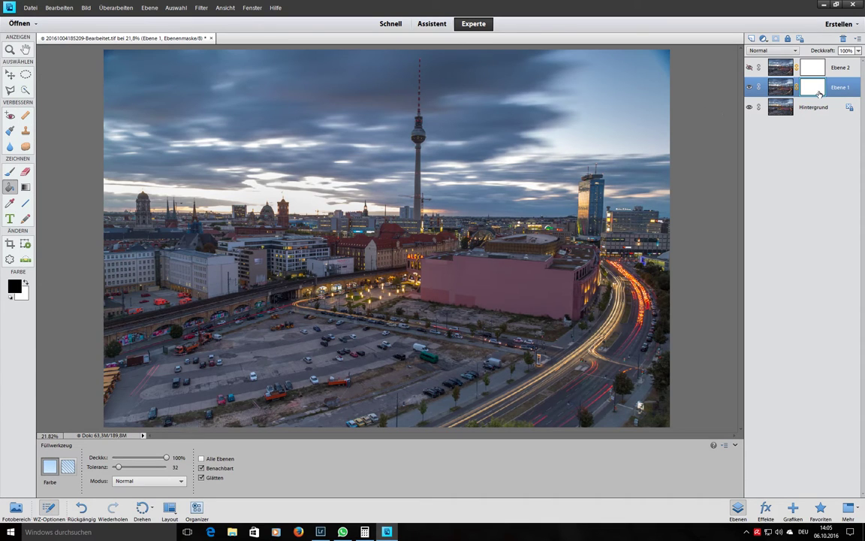
# - Drag a linear gradient over the sky in Ebene 1's mask, then show Ebene 2 again
pyautogui.click(293, 194)
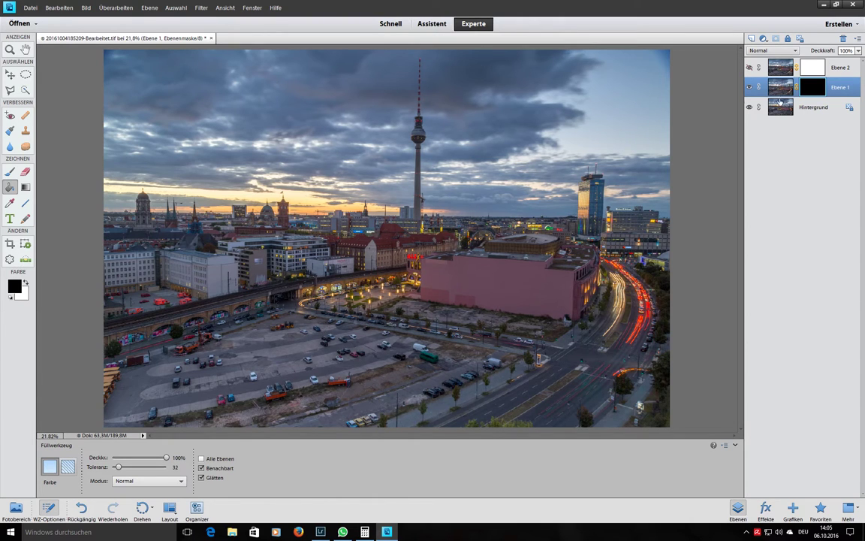
pyautogui.hotkey('ctrl', 'z')
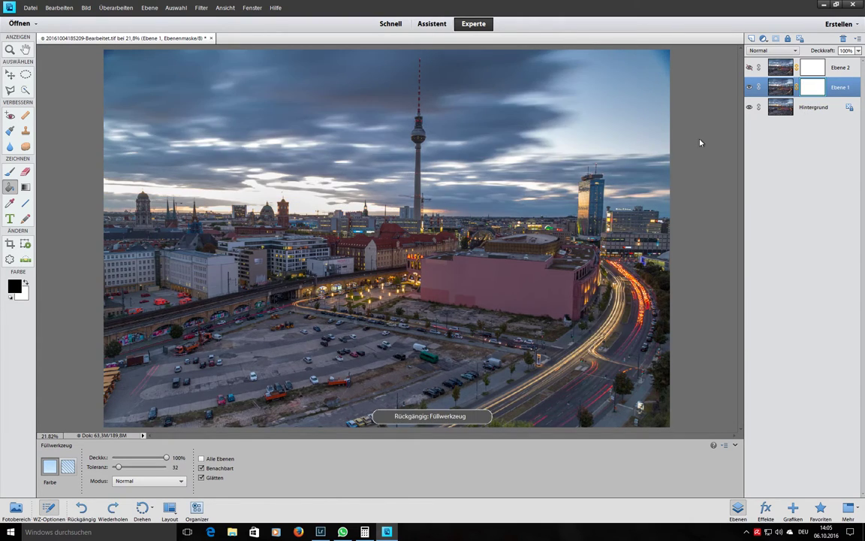
pyautogui.click(25, 187)
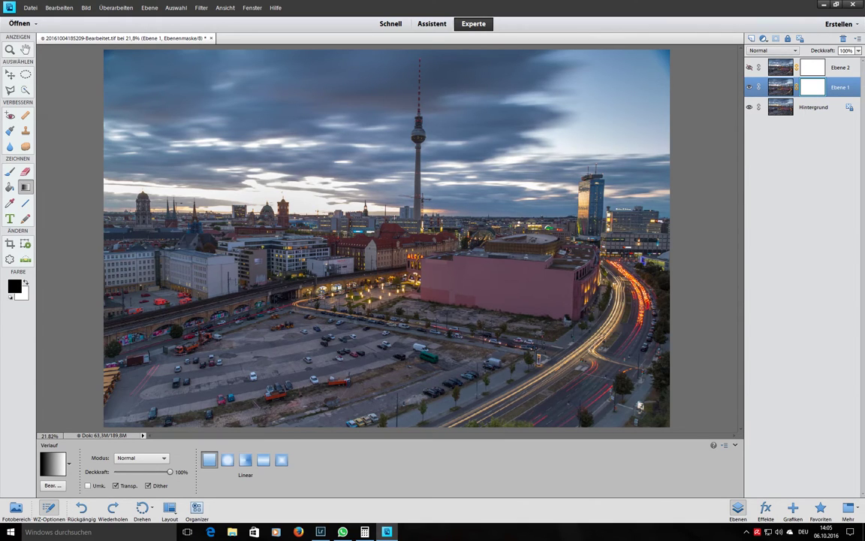
pyautogui.moveTo(393, 223); pyautogui.dragTo(392, 238)
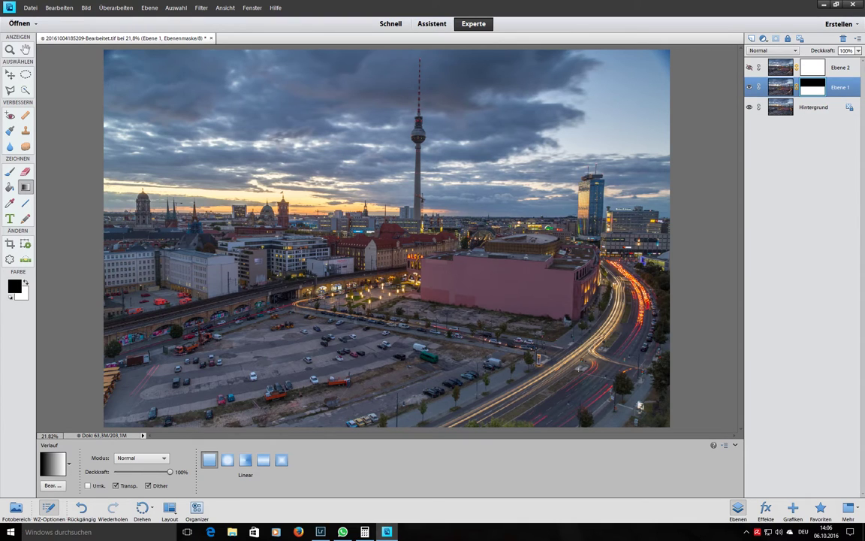
pyautogui.click(749, 68)
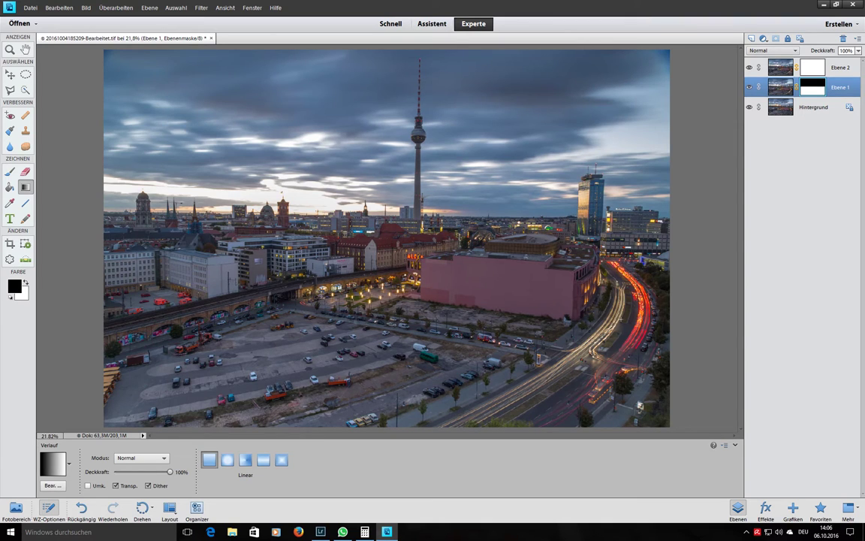
pyautogui.click(814, 67)
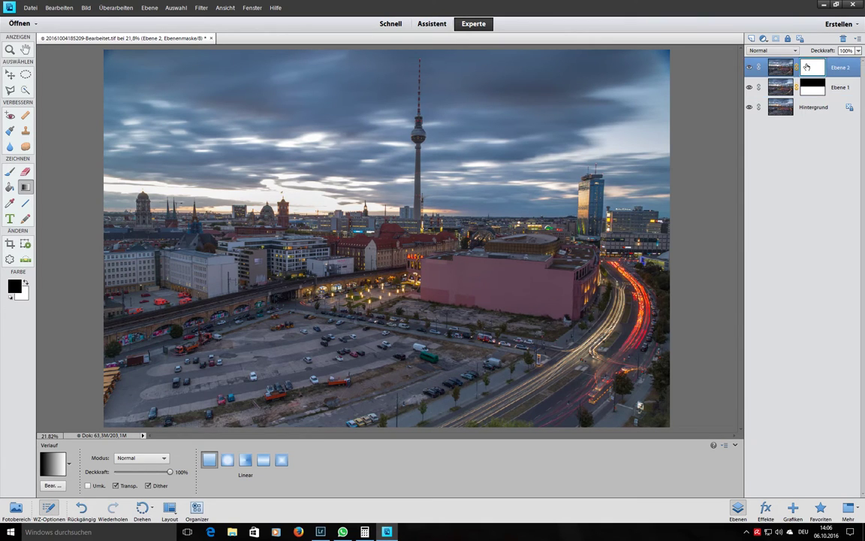
# - Fill Ebene 2's layer mask black with the Paint Bucket and set white as the brush colour
pyautogui.click(9, 188)
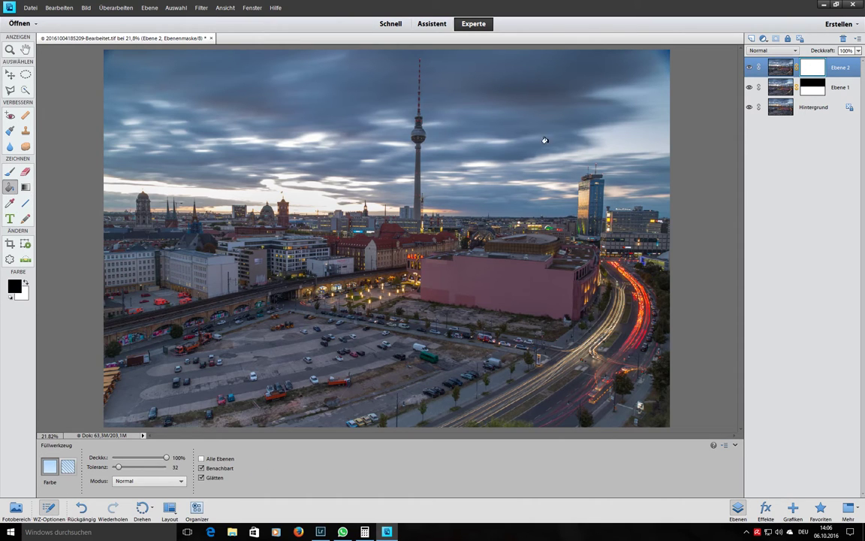
pyautogui.click(270, 187)
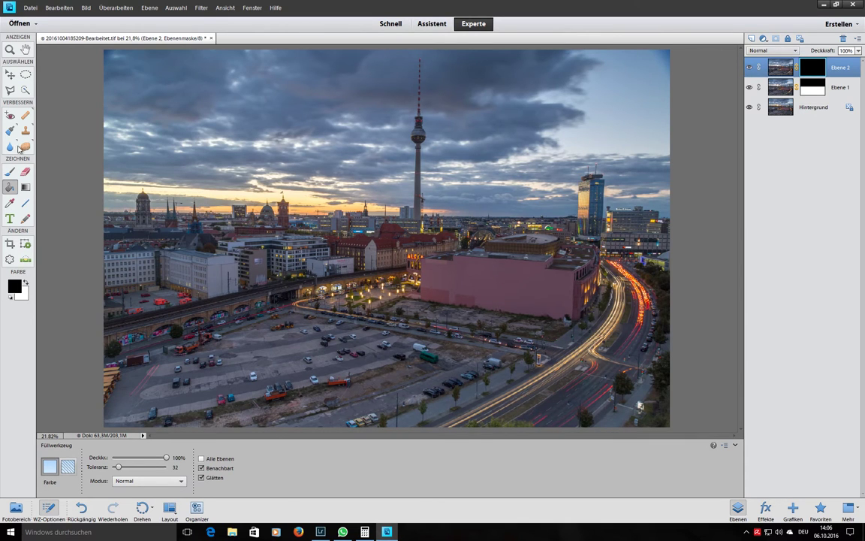
pyautogui.click(10, 172)
pyautogui.click(24, 282)
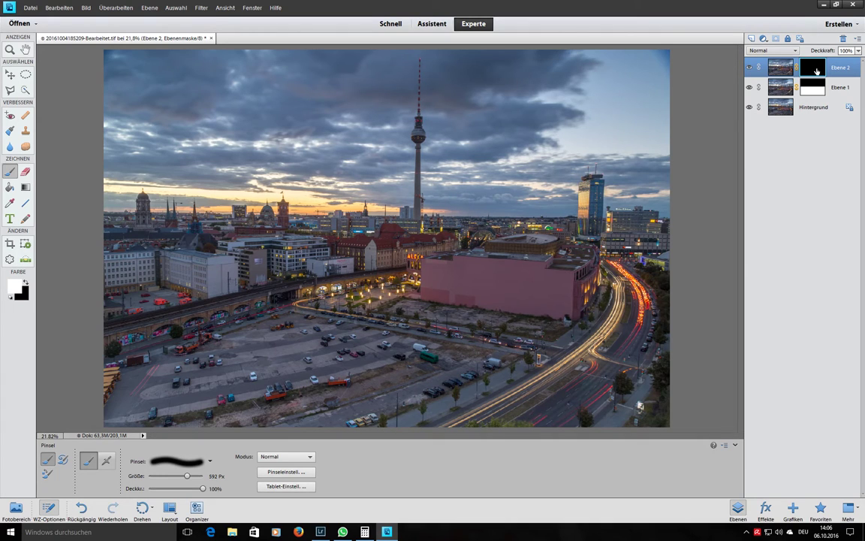
# - Temporarily disable Ebene 2's layer mask and toggle the layer on and off to compare
pyautogui.rightClick(815, 71)
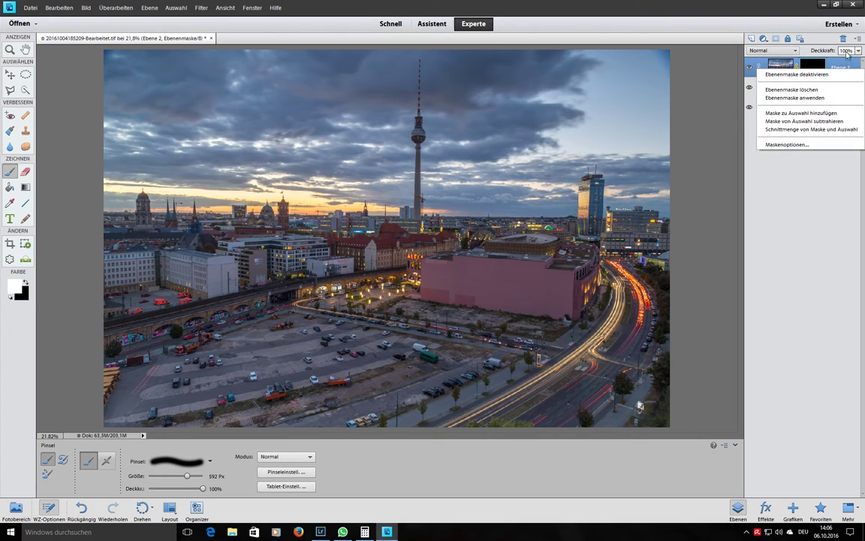
pyautogui.click(814, 74)
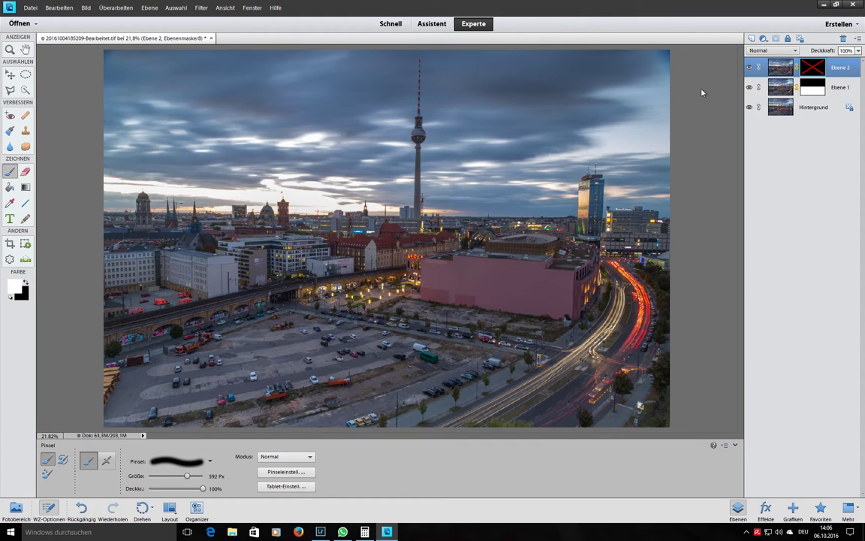
pyautogui.click(749, 68)
pyautogui.click(750, 68)
pyautogui.click(750, 68)
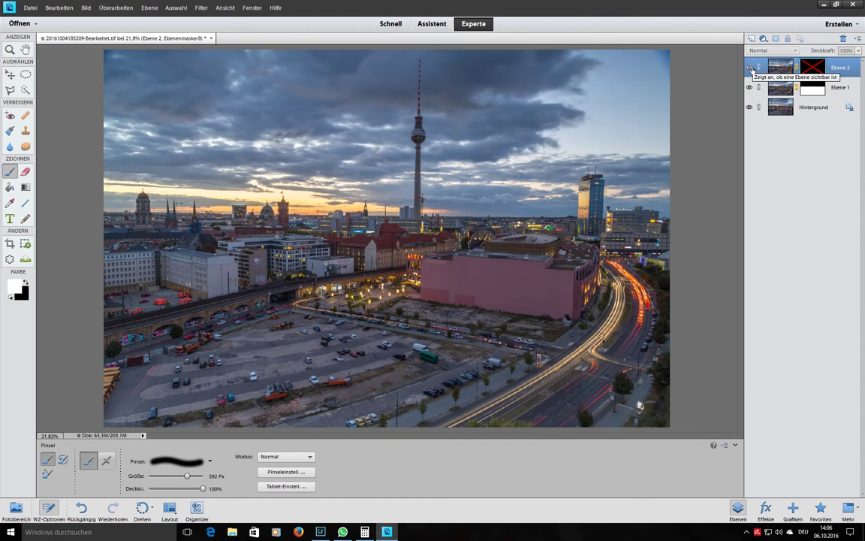
pyautogui.click(749, 67)
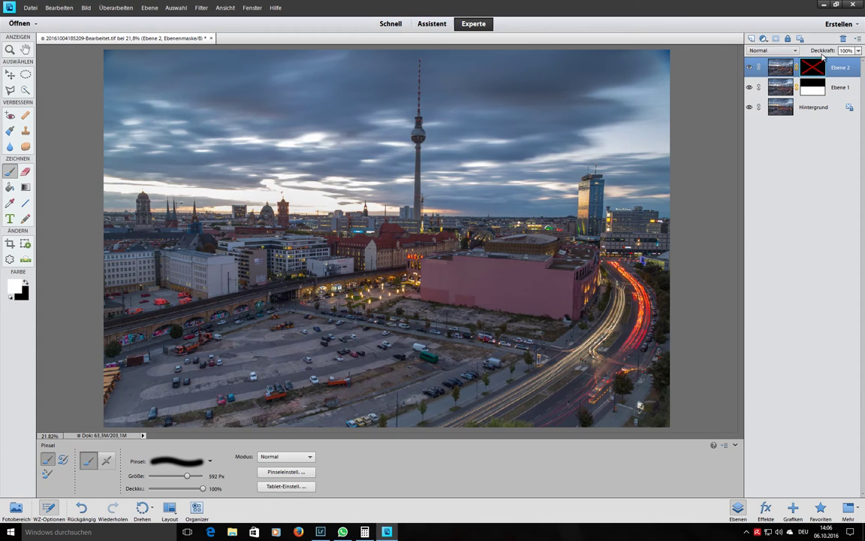
pyautogui.click(749, 67)
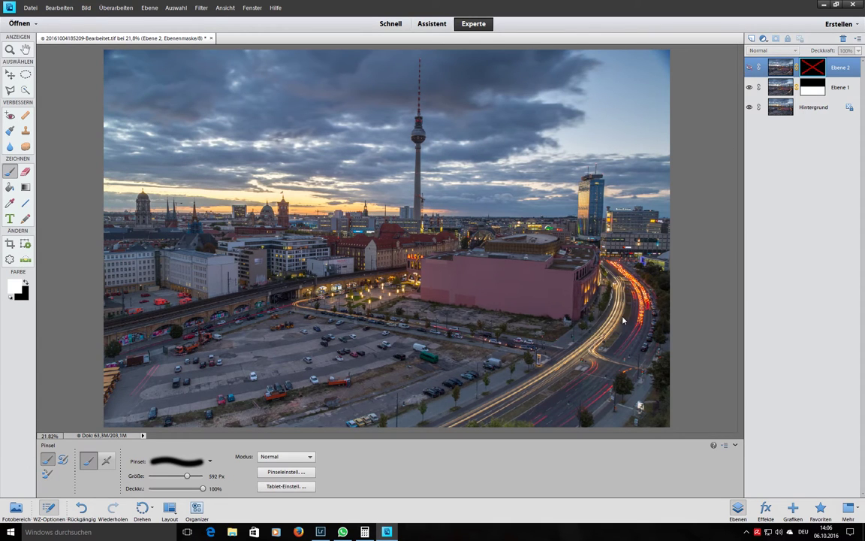
# - Compare Ebene 2 shown and hidden once more, then re-enable its layer mask
pyautogui.click(749, 69)
pyautogui.click(749, 69)
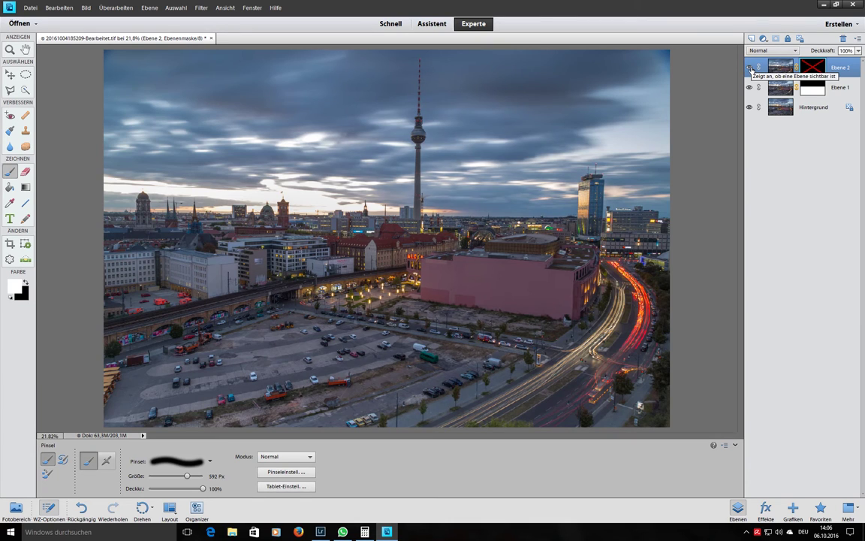
pyautogui.click(750, 68)
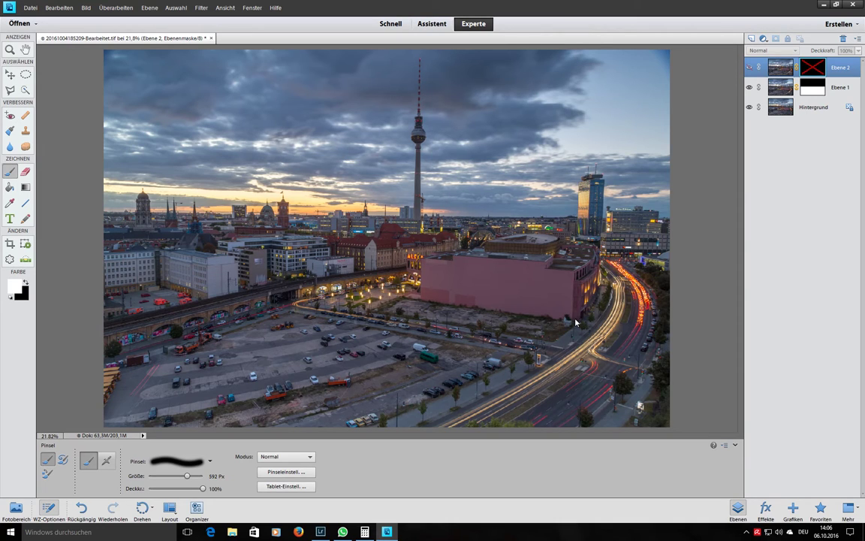
pyautogui.click(750, 67)
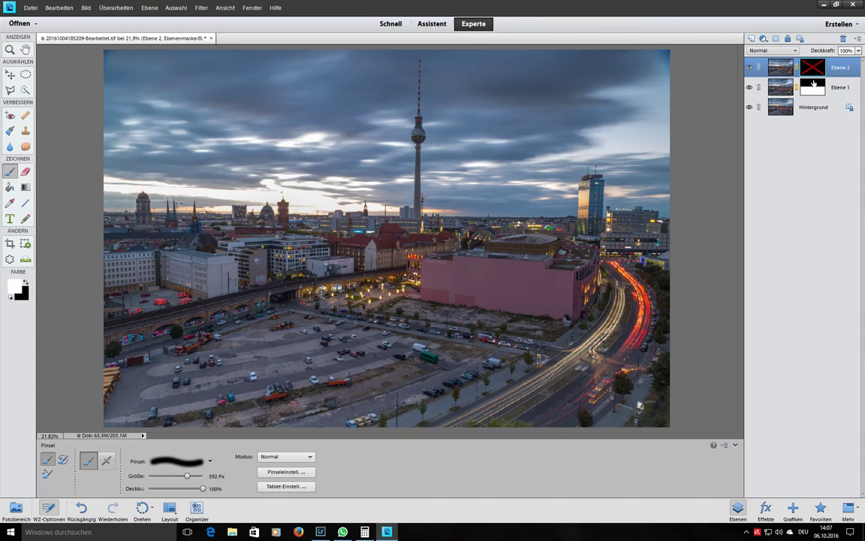
pyautogui.rightClick(815, 70)
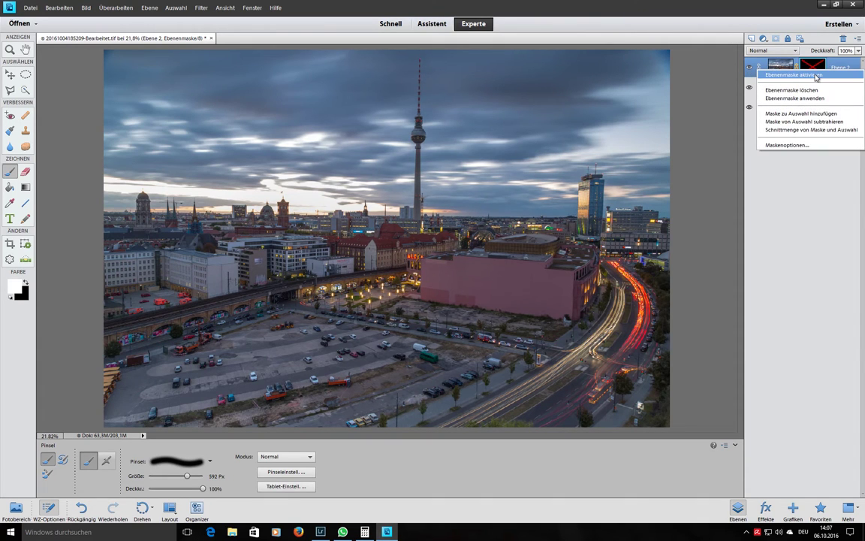
pyautogui.click(817, 77)
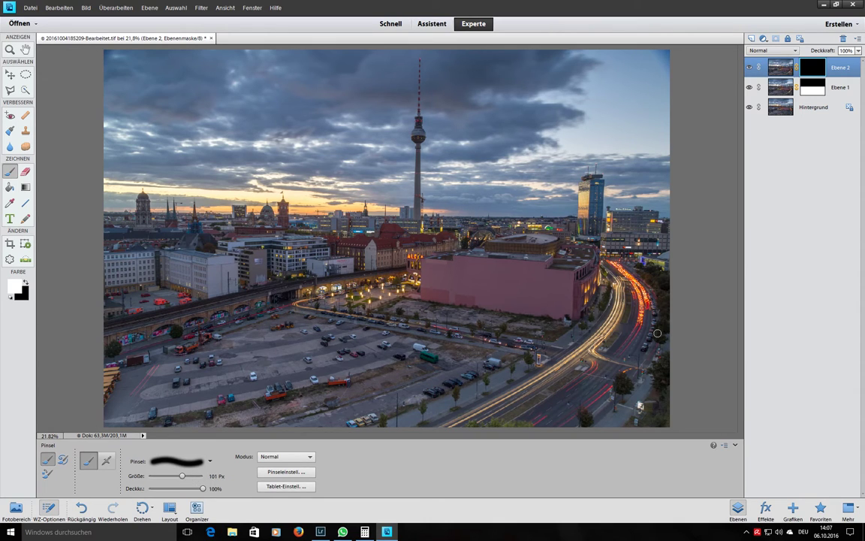
# - With a ~205 px brush, paint white over the road's red light trails and black over the parking area
pyautogui.moveTo(180, 478); pyautogui.dragTo(185, 480)
pyautogui.moveTo(622, 271)
pyautogui.mouseDown()
pyautogui.moveTo(635, 344)
pyautogui.moveTo(593, 391)
pyautogui.mouseUp()
pyautogui.moveTo(519, 427); pyautogui.dragTo(535, 414)
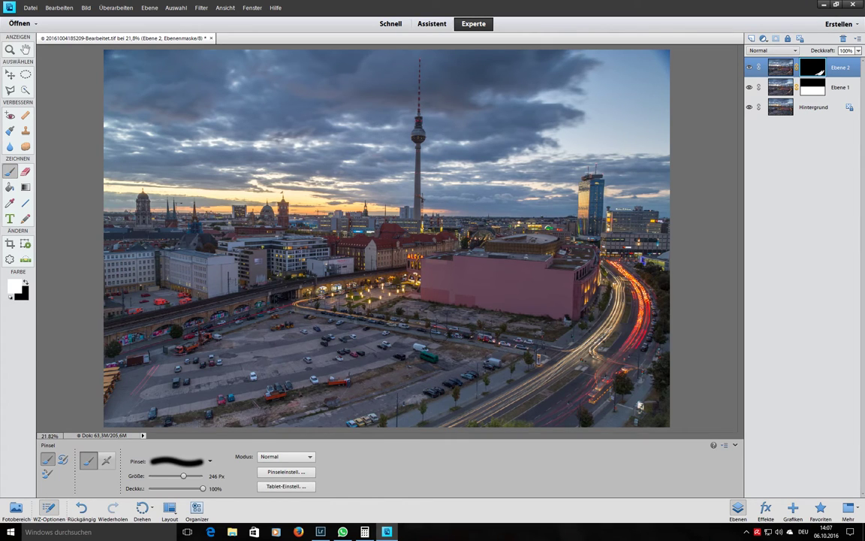
pyautogui.moveTo(353, 295); pyautogui.dragTo(267, 278)
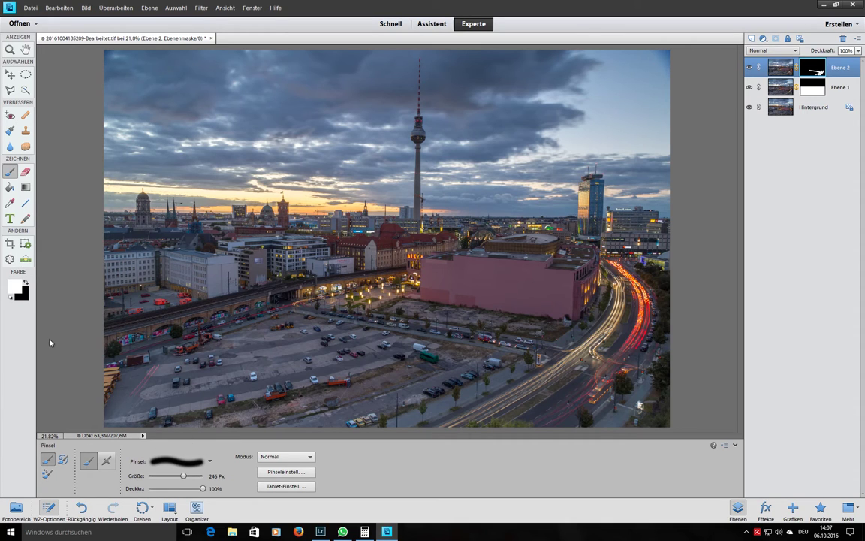
pyautogui.click(28, 283)
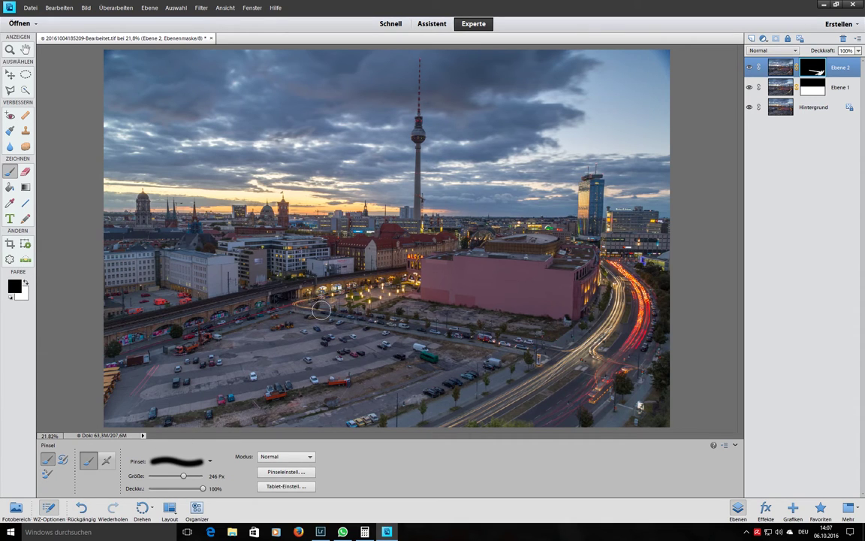
pyautogui.moveTo(368, 320); pyautogui.dragTo(526, 343)
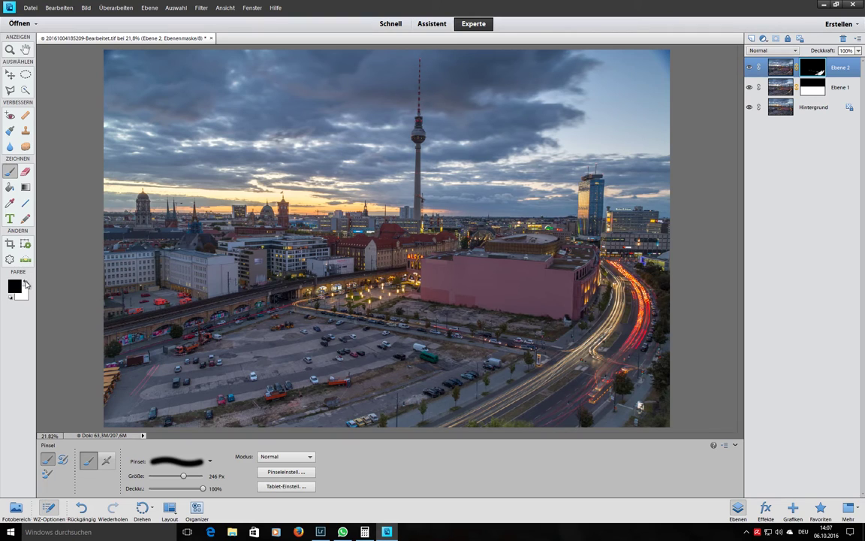
# - Paint more white on Ebene 2's mask near the pink building's corner to reveal extra trails
pyautogui.press('x')
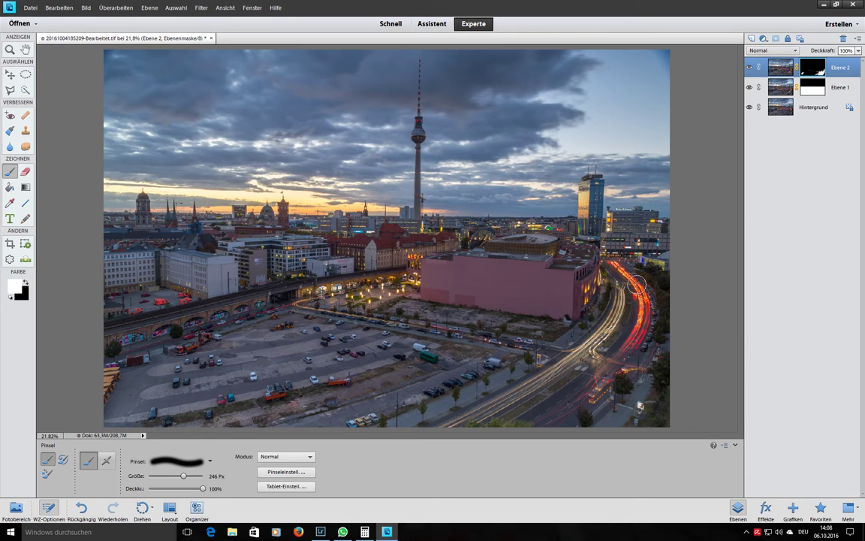
pyautogui.moveTo(646, 304); pyautogui.dragTo(605, 263)
pyautogui.click(24, 283)
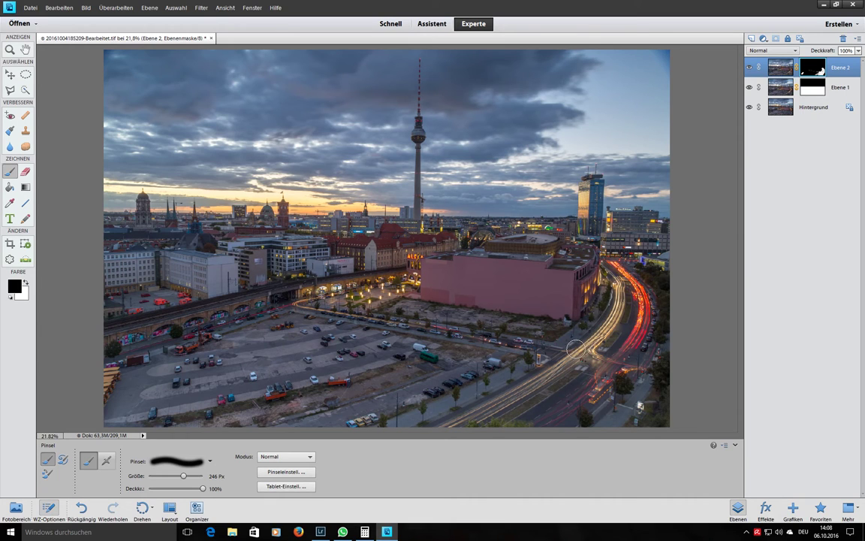
pyautogui.click(27, 284)
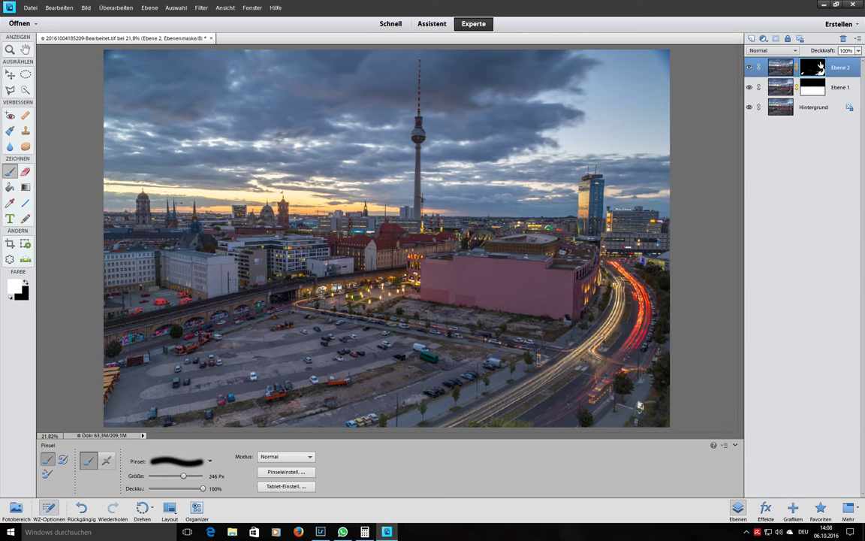
pyautogui.click(30, 8)
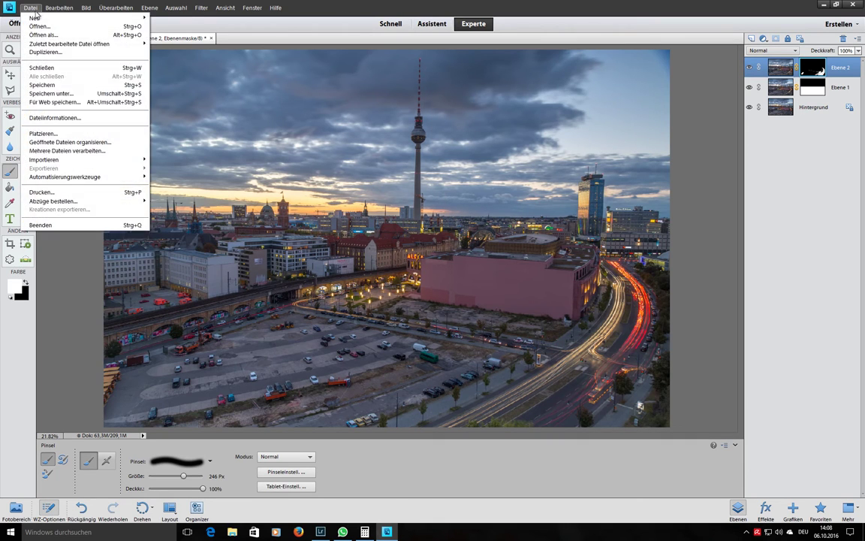
pyautogui.click(46, 85)
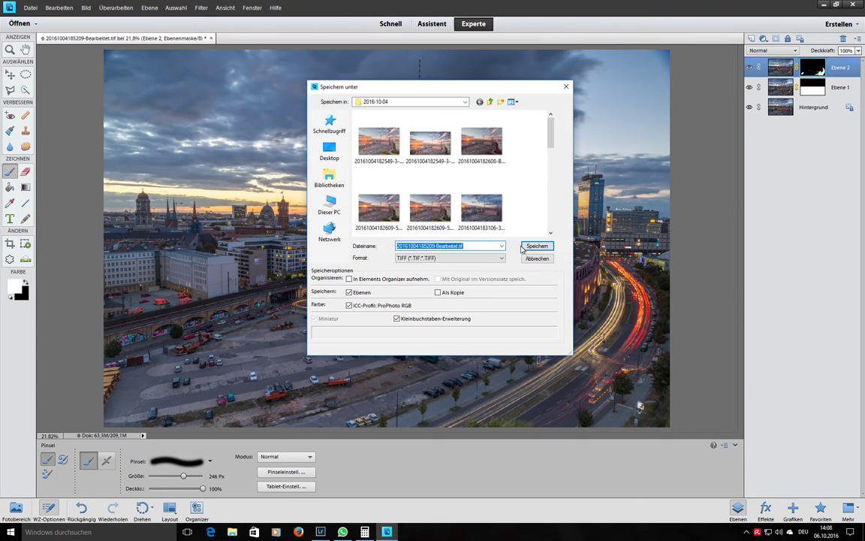
pyautogui.click(538, 248)
pyautogui.click(397, 195)
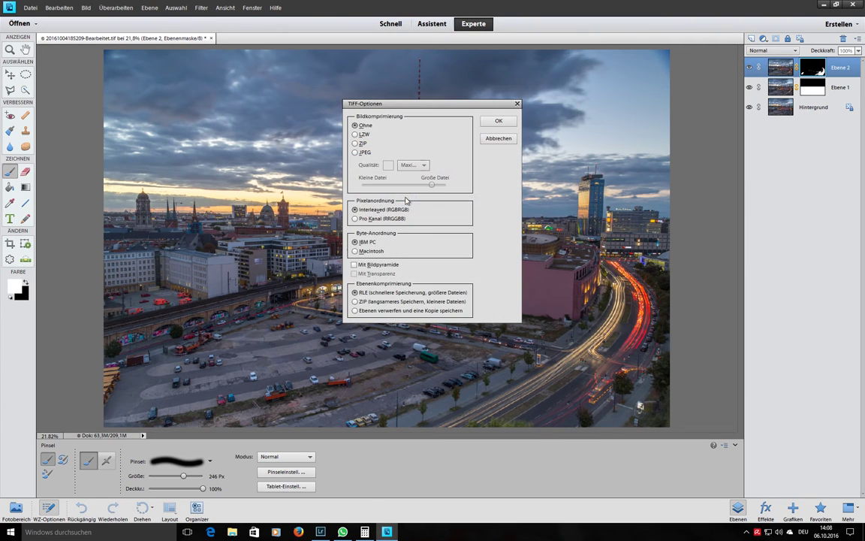
pyautogui.click(495, 122)
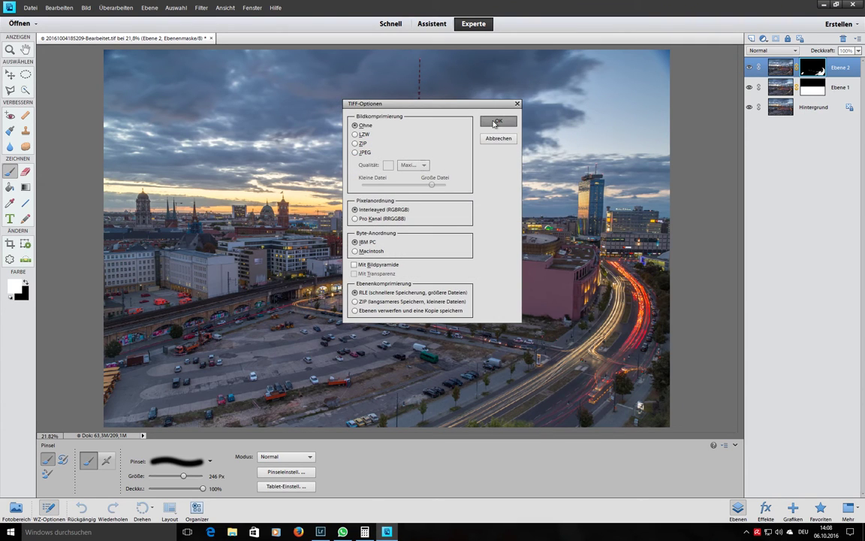
pyautogui.click(385, 195)
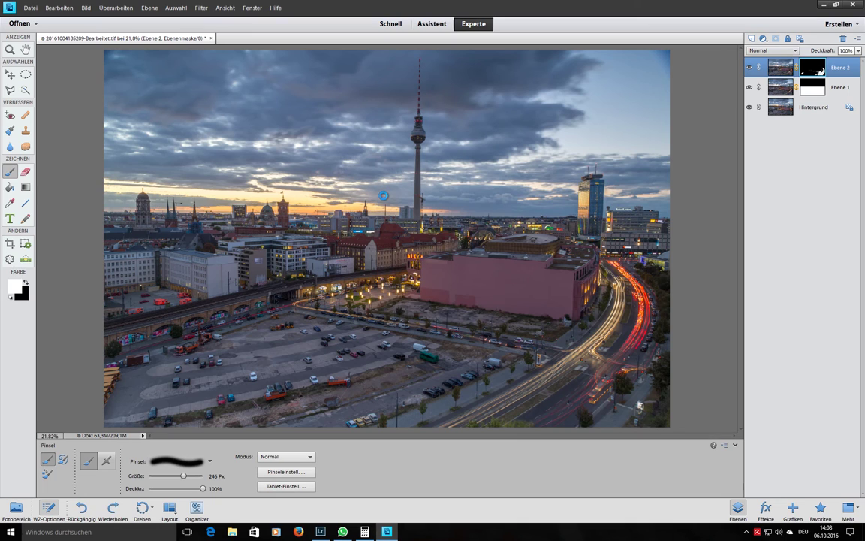
pyautogui.click(852, 7)
# - Flatten all layers of the blend into a single background layer
pyautogui.click(202, 8)
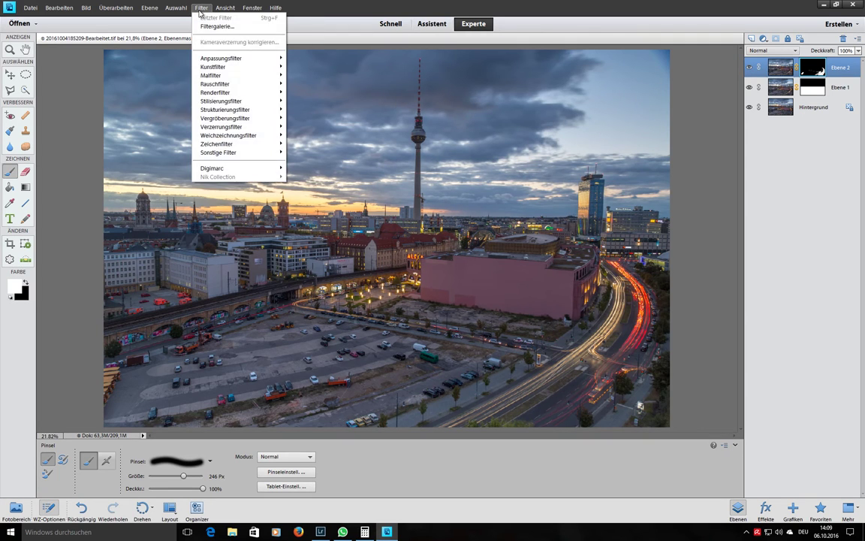
pyautogui.click(251, 7)
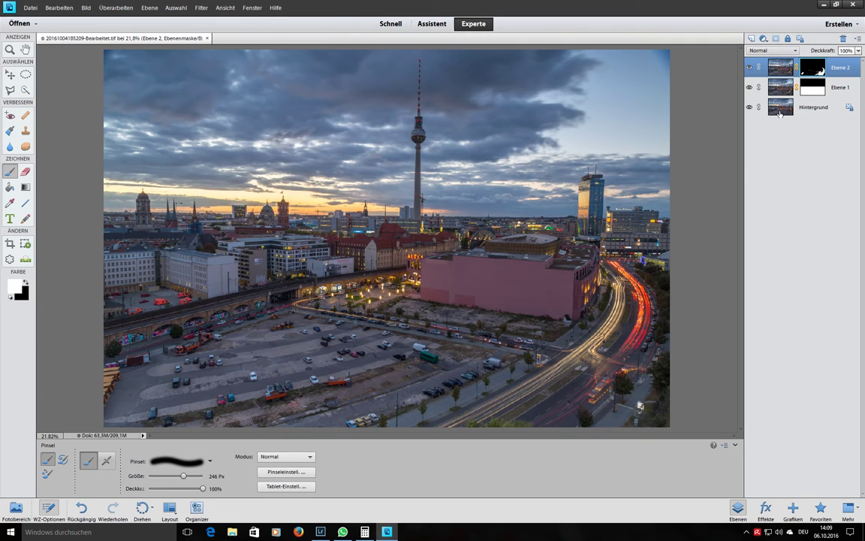
pyautogui.rightClick(782, 70)
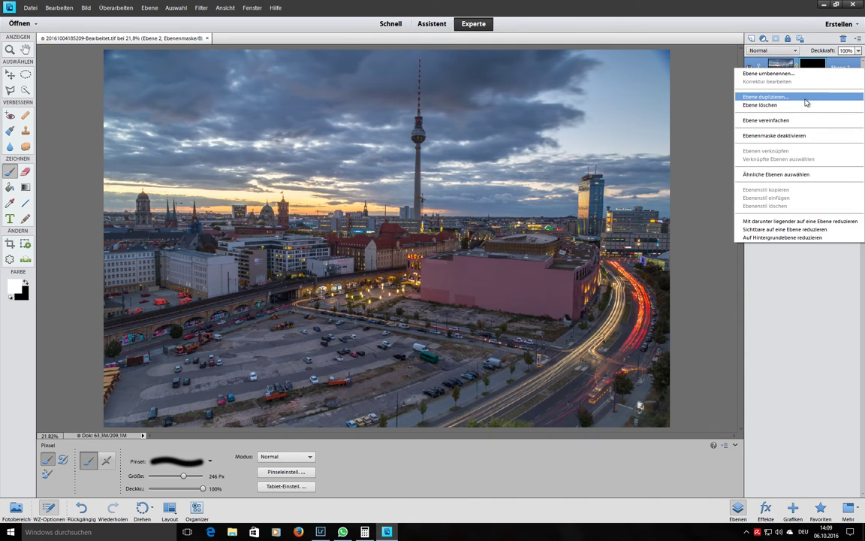
pyautogui.click(811, 238)
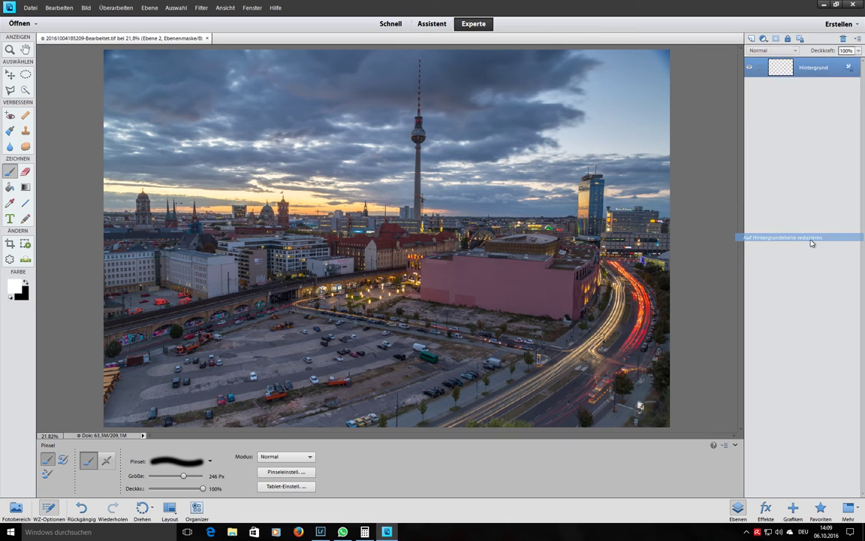
# - Duplicate the background layer as Hintergrund Kopie
pyautogui.click(202, 9)
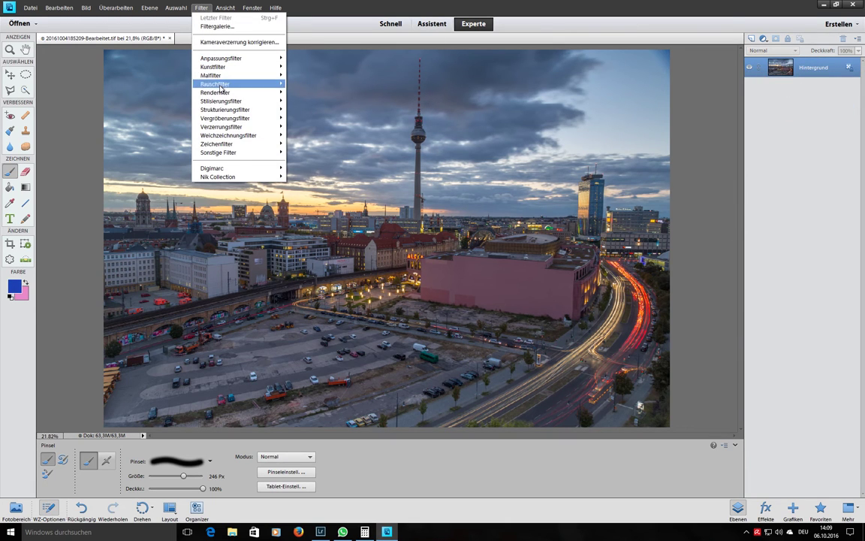
pyautogui.rightClick(809, 73)
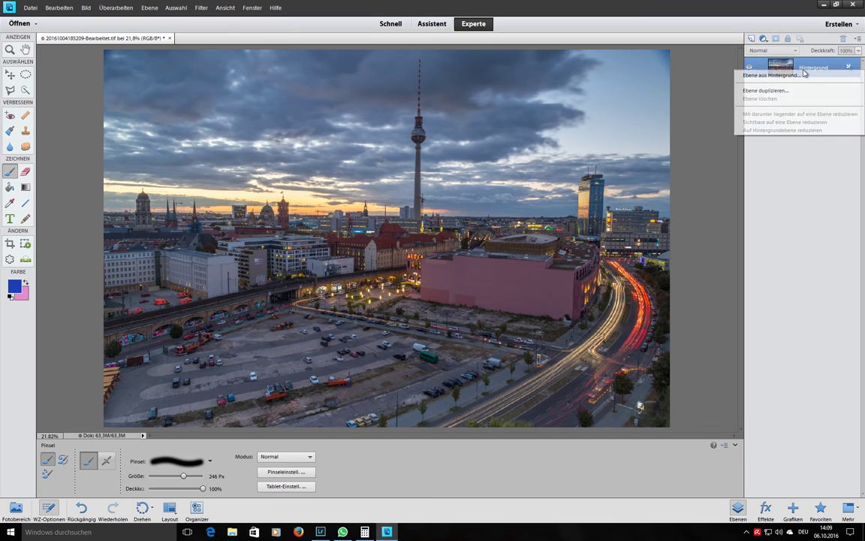
pyautogui.click(785, 88)
pyautogui.click(497, 165)
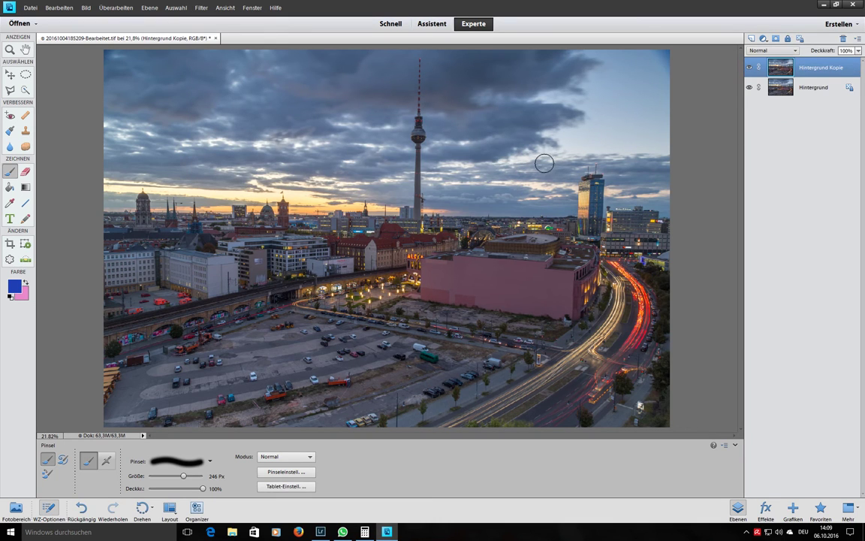
# - Apply a Hochpass filter with a radius of about 2 pixels to Hintergrund Kopie
pyautogui.click(203, 7)
pyautogui.moveTo(221, 153)
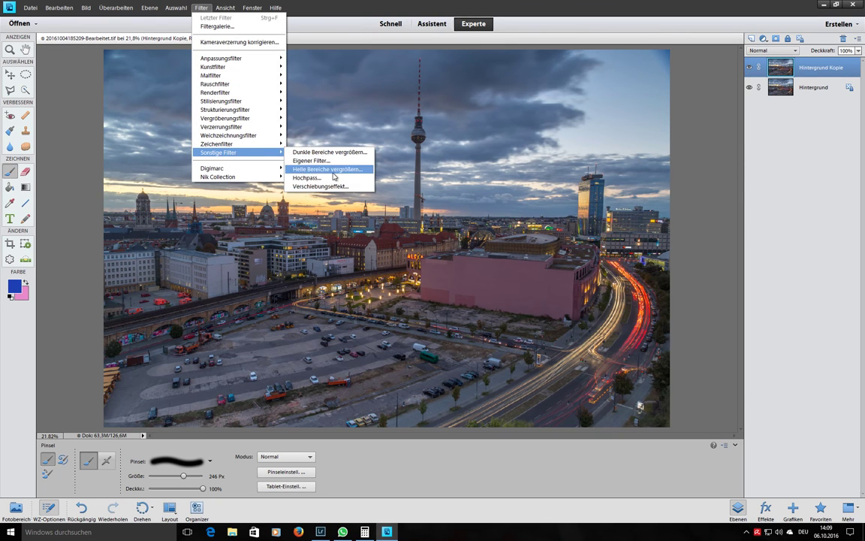
pyautogui.click(307, 177)
pyautogui.moveTo(477, 175)
pyautogui.mouseDown()
pyautogui.moveTo(672, 148)
pyautogui.moveTo(597, 81)
pyautogui.moveTo(636, 125)
pyautogui.mouseUp()
pyautogui.moveTo(556, 260); pyautogui.dragTo(577, 260)
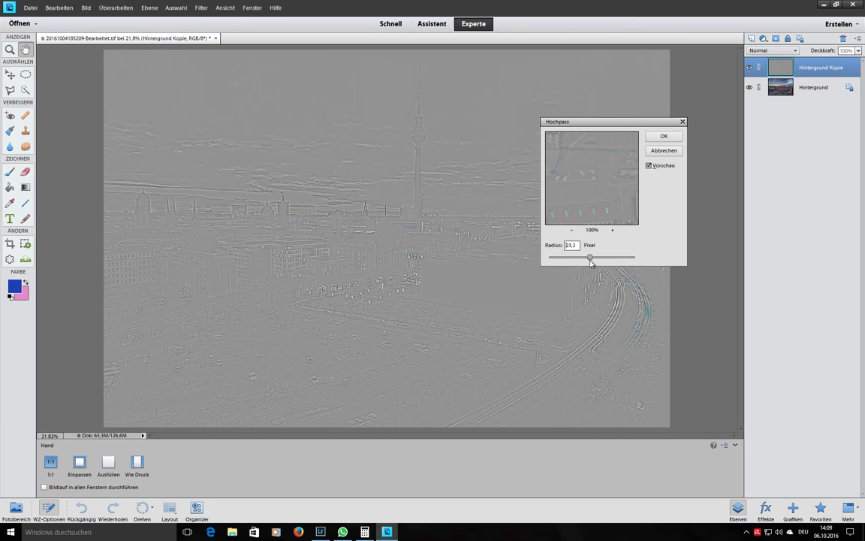
pyautogui.moveTo(597, 262); pyautogui.dragTo(572, 260)
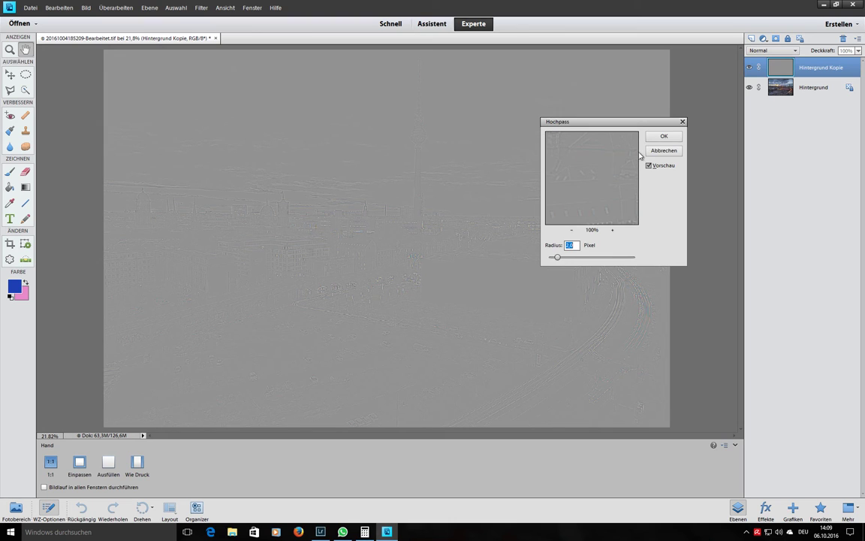
pyautogui.click(667, 137)
pyautogui.press('b')
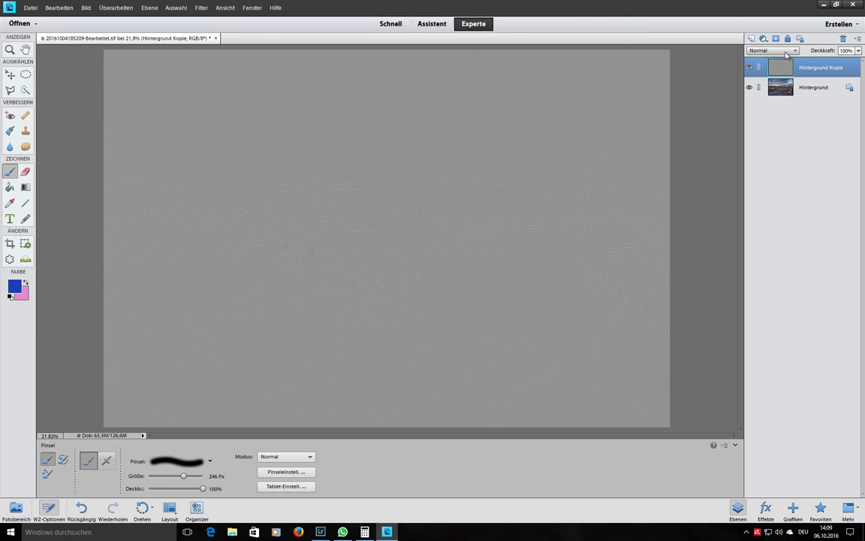
pyautogui.click(787, 53)
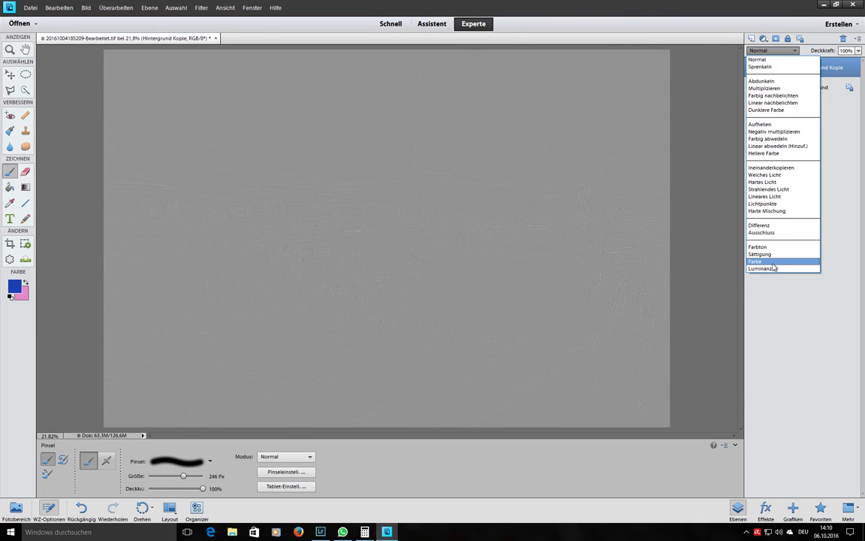
pyautogui.click(781, 170)
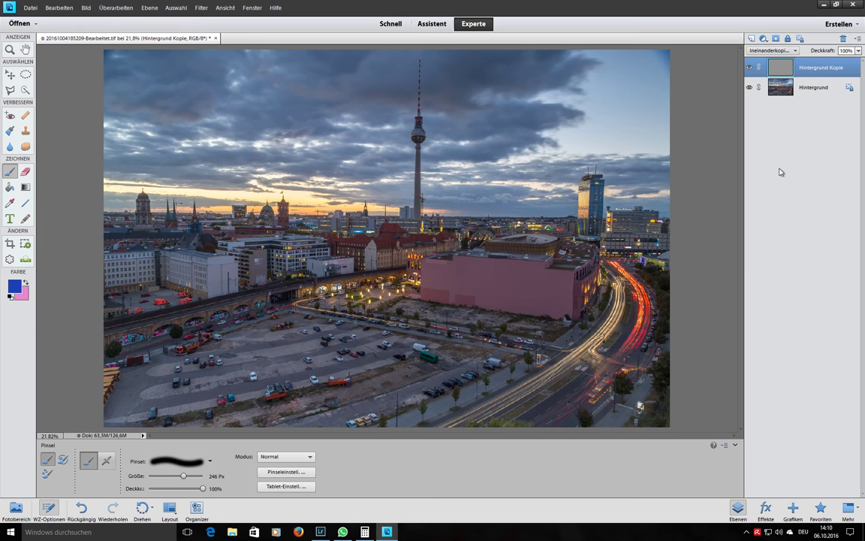
pyautogui.click(10, 49)
pyautogui.moveTo(388, 219); pyautogui.dragTo(348, 229)
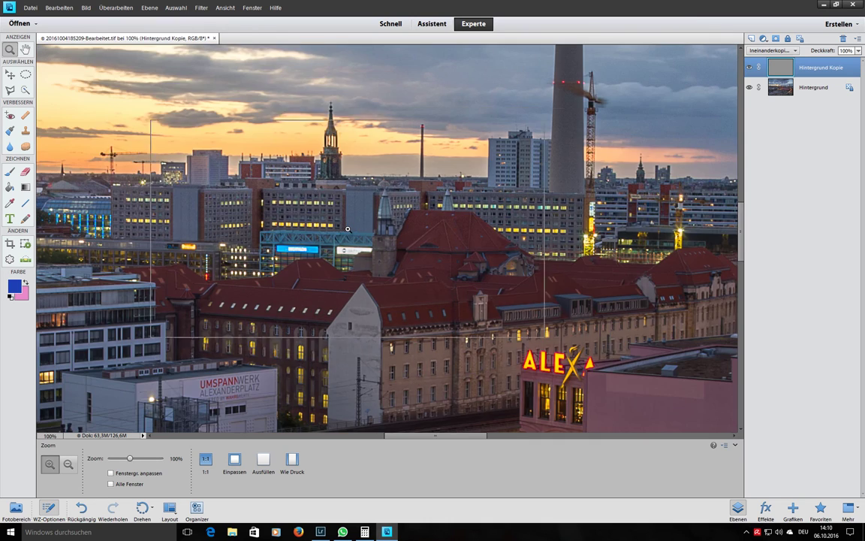
pyautogui.click(348, 229)
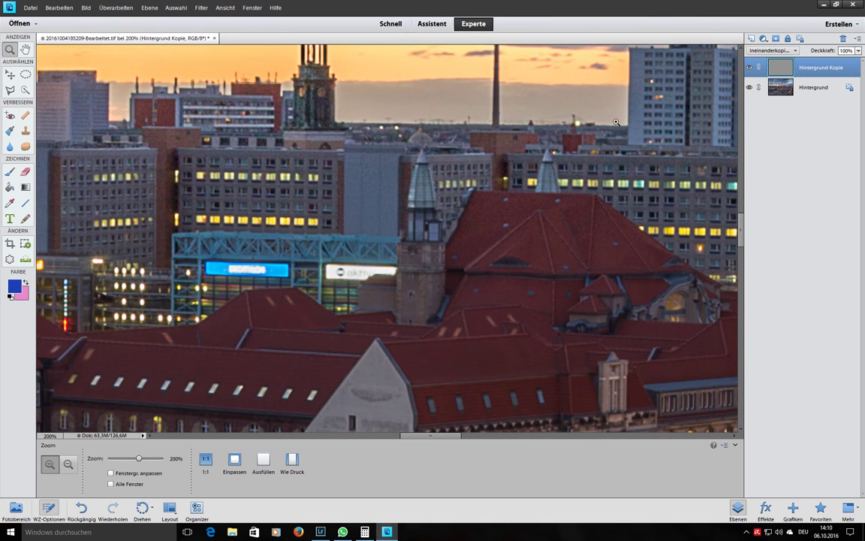
pyautogui.scroll(3, 669, 203)
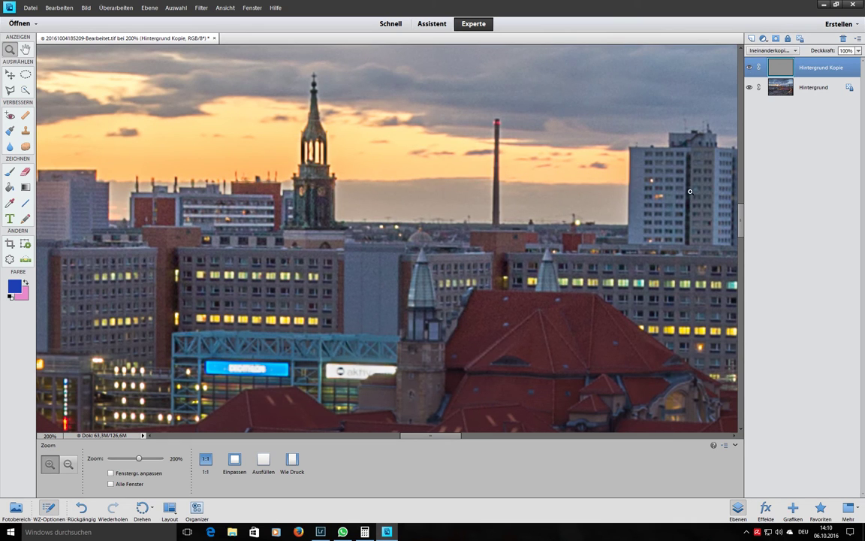
pyautogui.click(749, 67)
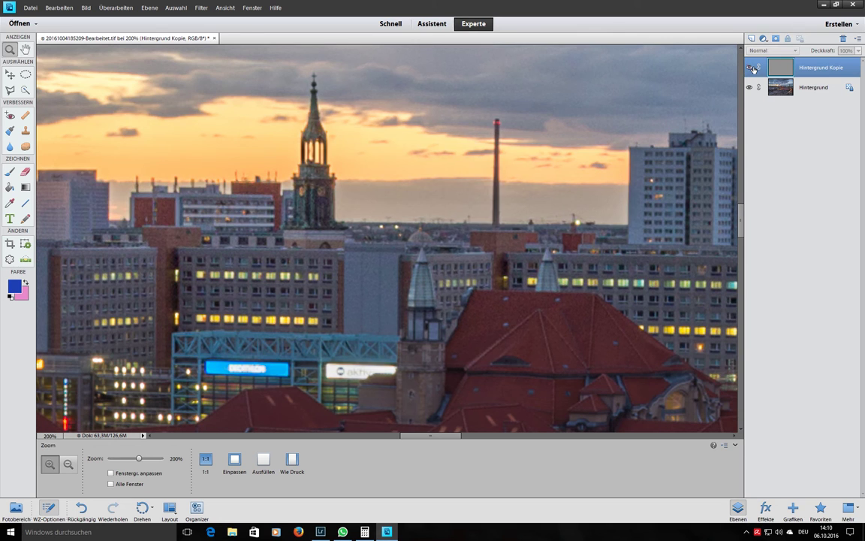
pyautogui.click(750, 67)
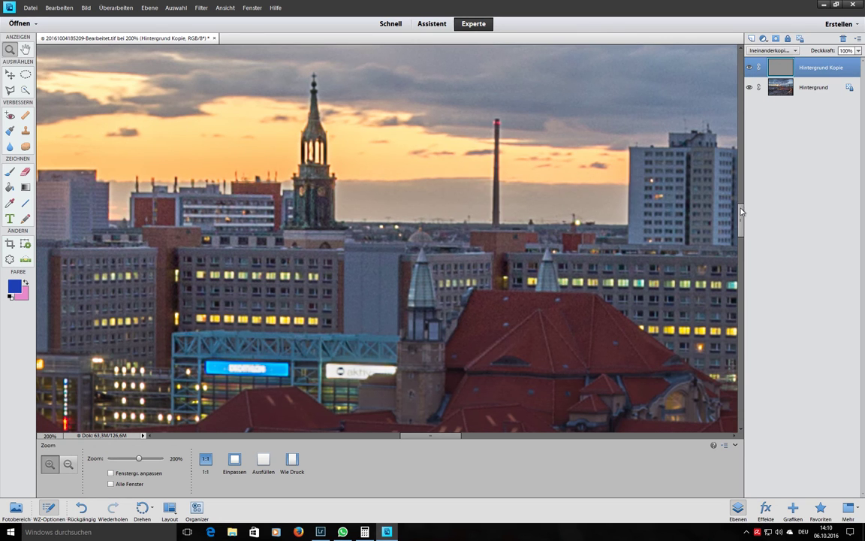
pyautogui.scroll(5, 740, 193)
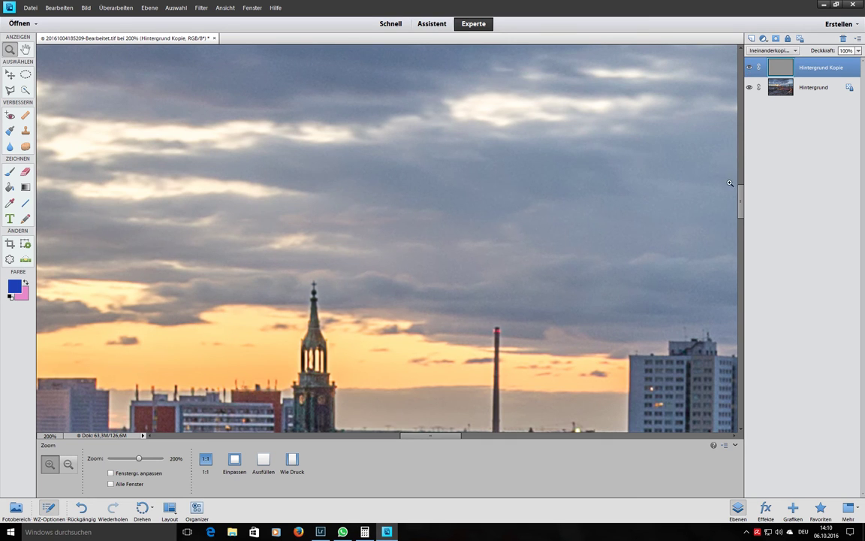
pyautogui.moveTo(741, 197); pyautogui.dragTo(739, 204)
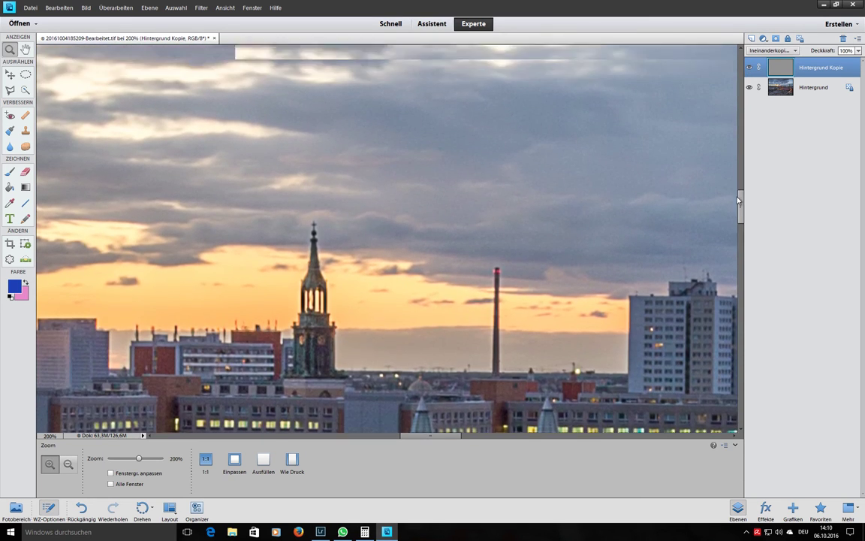
pyautogui.moveTo(739, 205); pyautogui.dragTo(739, 190)
pyautogui.rightClick(591, 196)
pyautogui.click(605, 197)
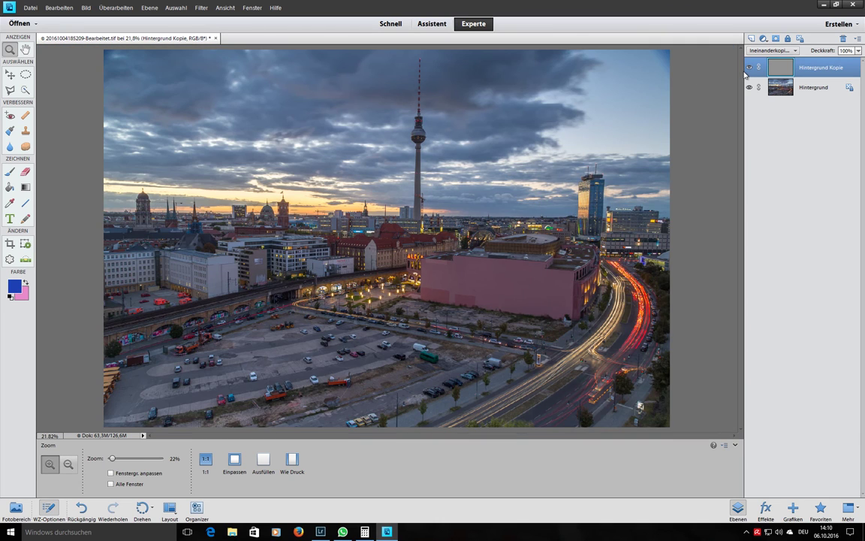
pyautogui.moveTo(550, 126); pyautogui.dragTo(739, 73)
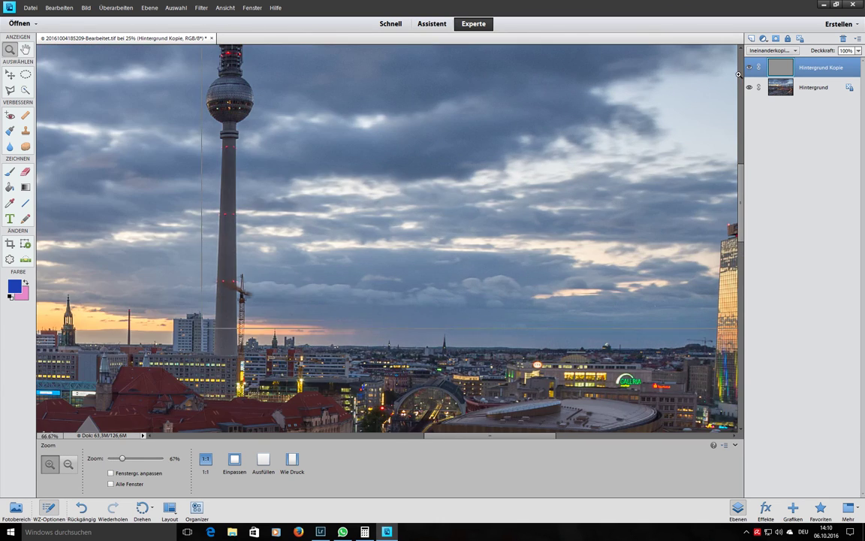
pyautogui.click(518, 143)
pyautogui.click(564, 100)
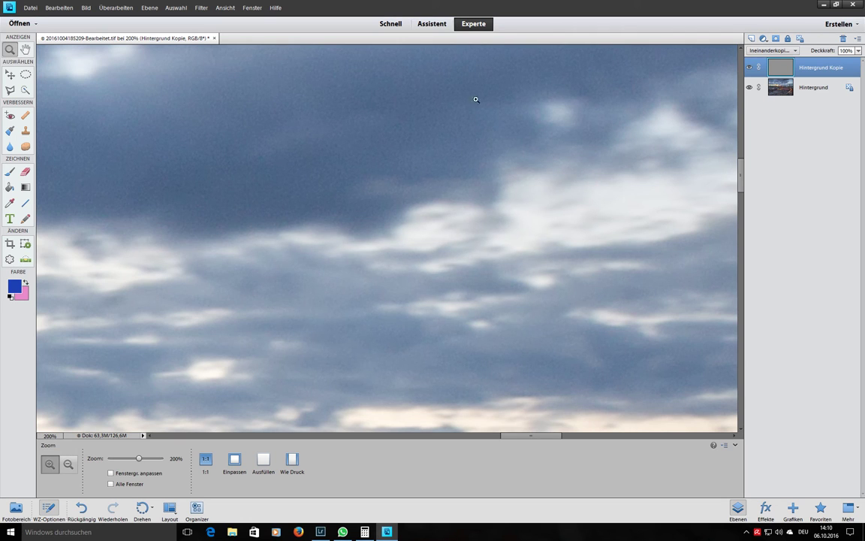
pyautogui.rightClick(817, 76)
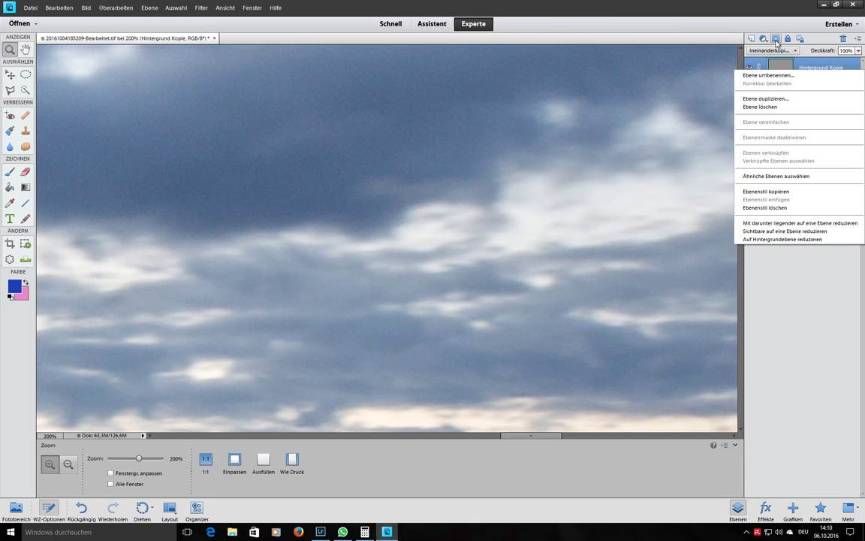
# - Add a layer mask to Hintergrund Kopie and start brushing black over the sky
pyautogui.click(776, 43)
pyautogui.click(776, 40)
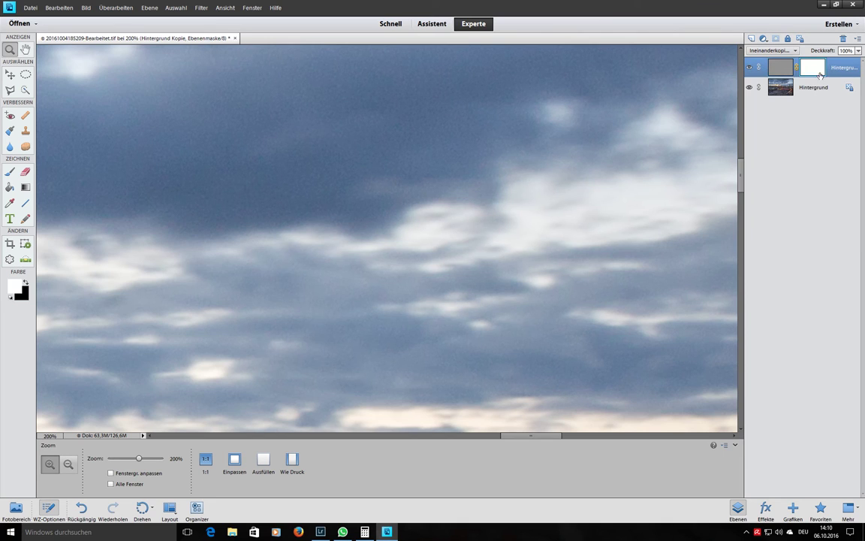
pyautogui.press('x')
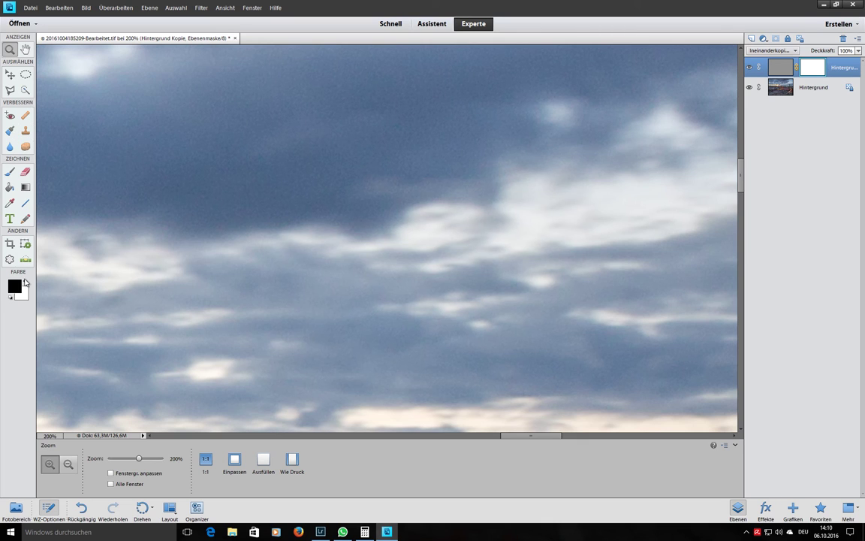
pyautogui.click(10, 171)
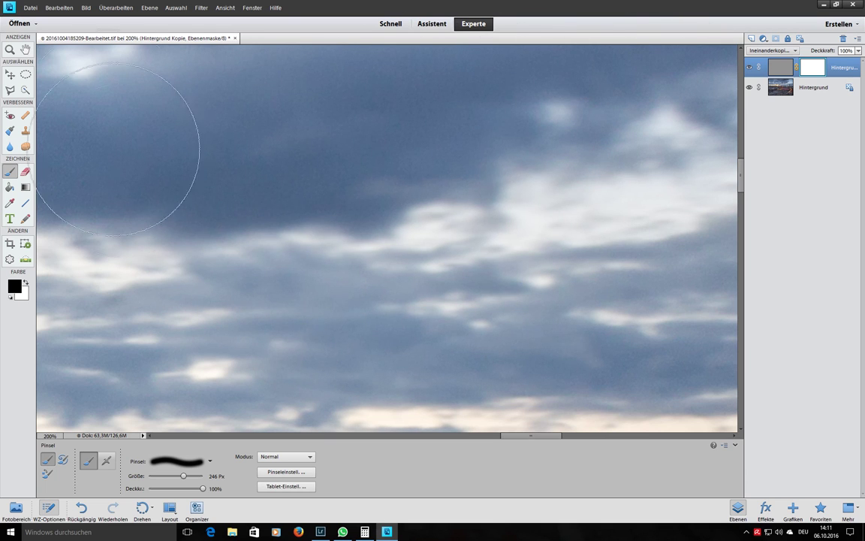
pyautogui.click(459, 271)
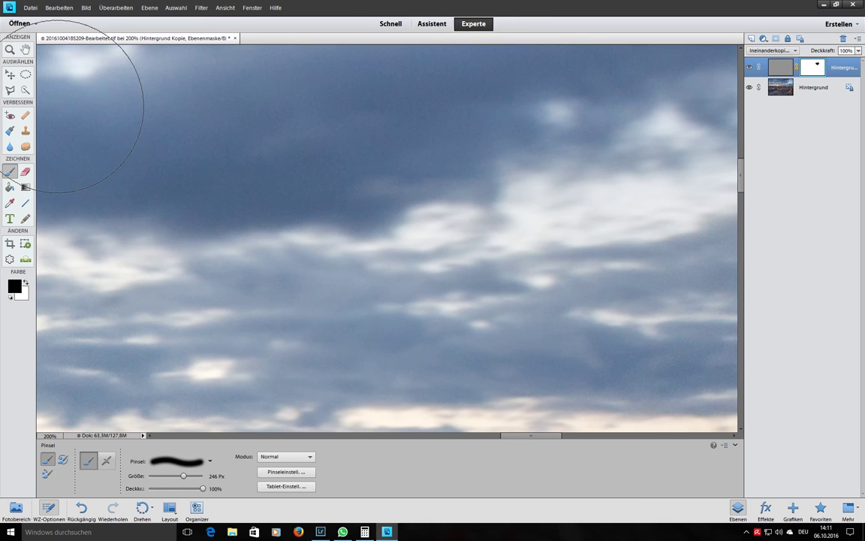
# - Zoom to fit the whole Berlin image in the window and return to the brush
pyautogui.click(10, 49)
pyautogui.rightClick(106, 91)
pyautogui.click(122, 95)
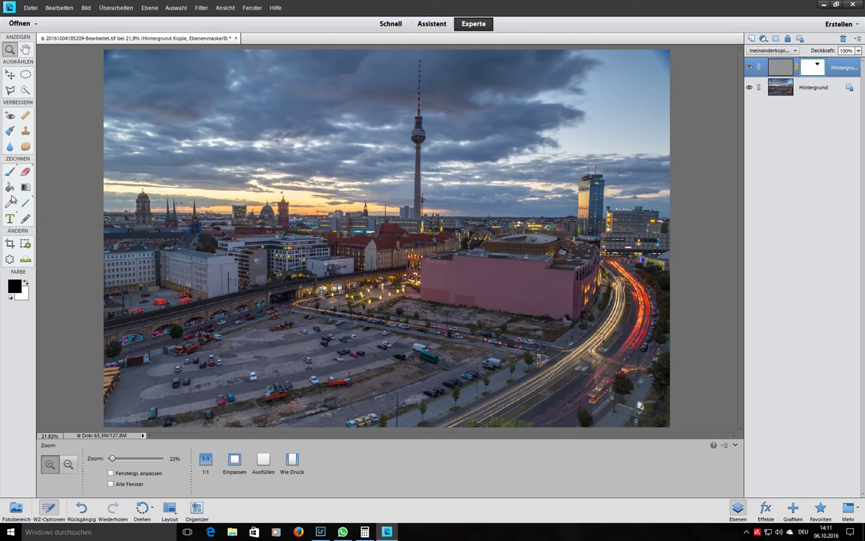
pyautogui.click(10, 172)
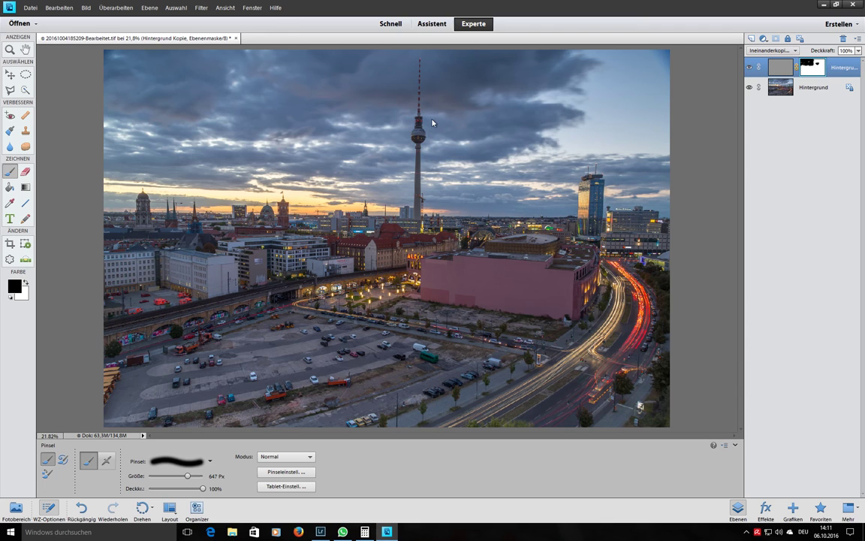
pyautogui.click(12, 88)
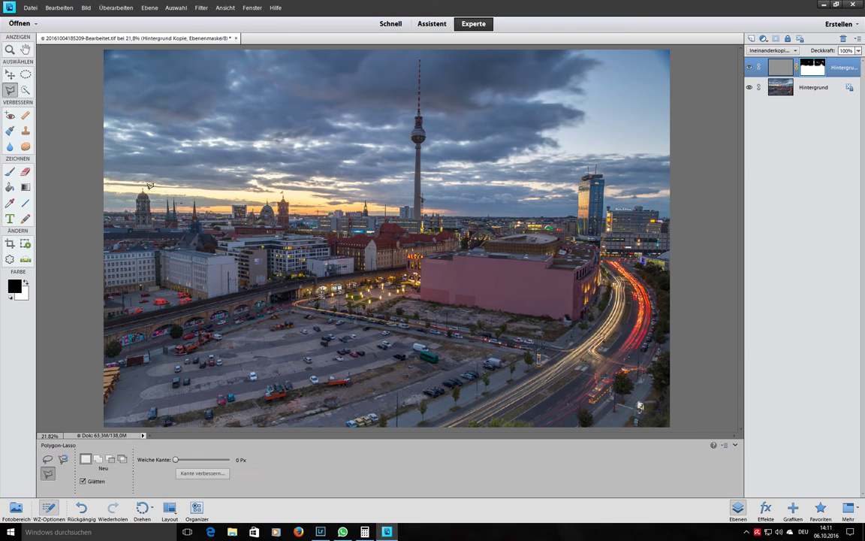
# - Try Quick Selection, then brush the rest of the sky black down to the skyline
pyautogui.click(26, 91)
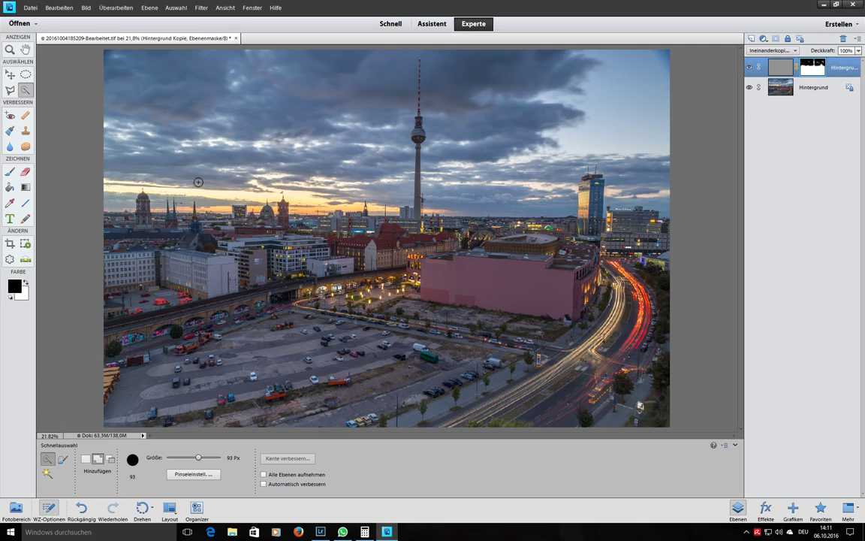
pyautogui.click(9, 174)
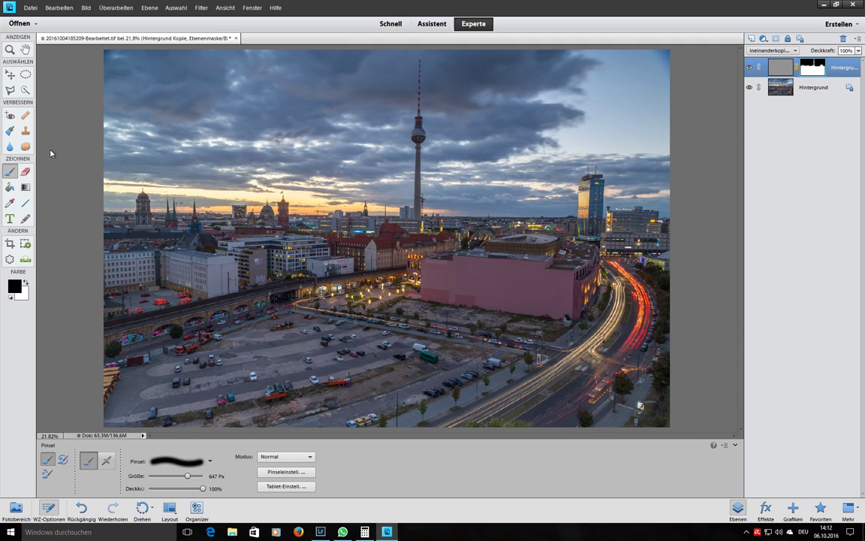
pyautogui.click(26, 284)
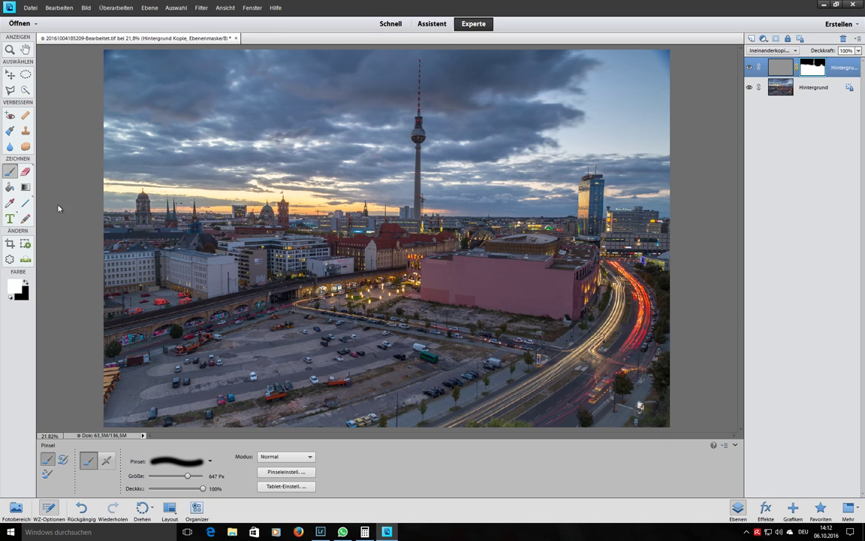
# - Resize the brush to 63 px and paint white along the skyline edge of the mask
pyautogui.moveTo(187, 475); pyautogui.dragTo(163, 476)
pyautogui.press(']')
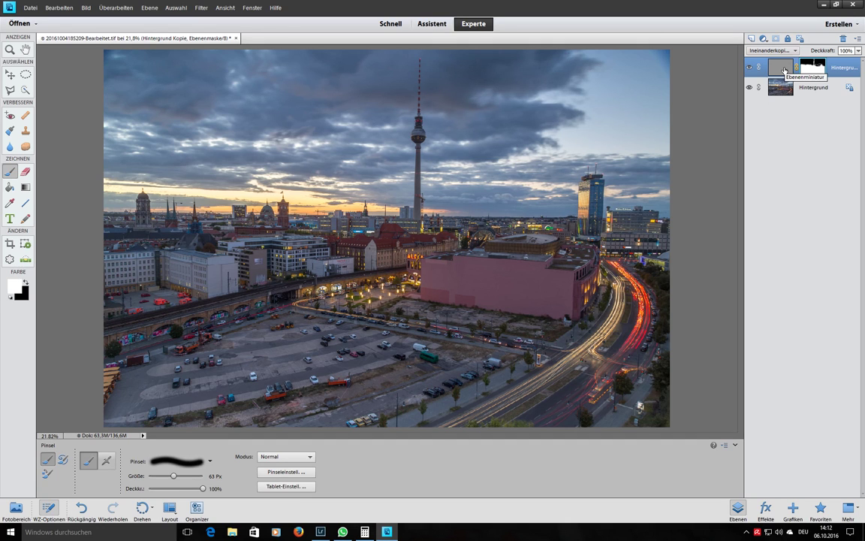
pyautogui.click(30, 8)
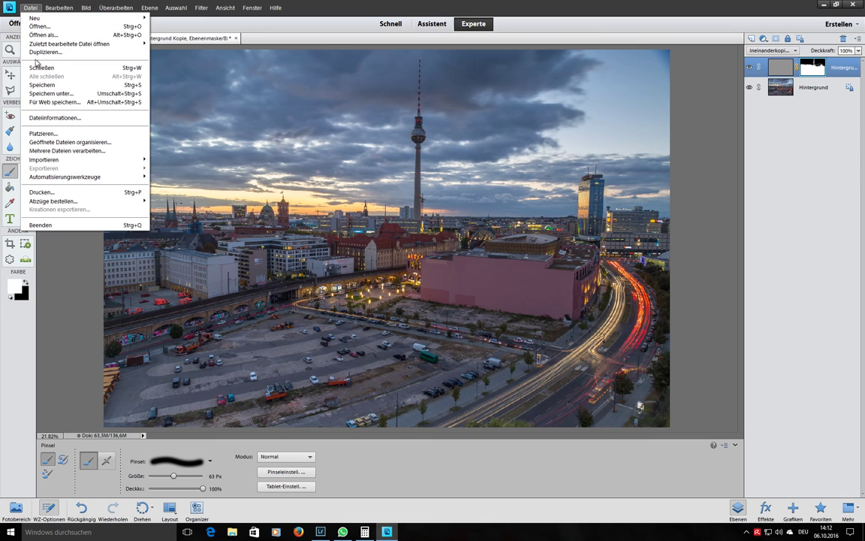
# - Save the sharpened image to its TIFF and close Photoshop Elements
pyautogui.click(41, 85)
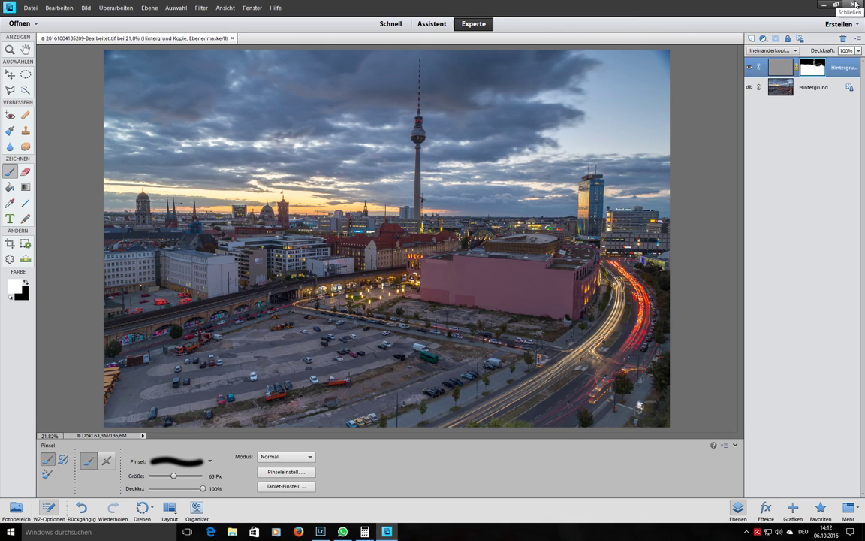
pyautogui.click(854, 5)
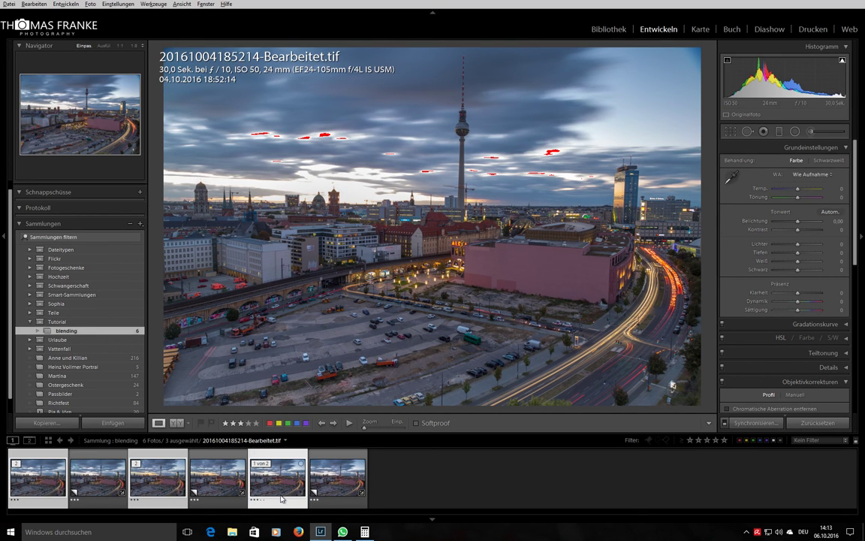
pyautogui.click(48, 481)
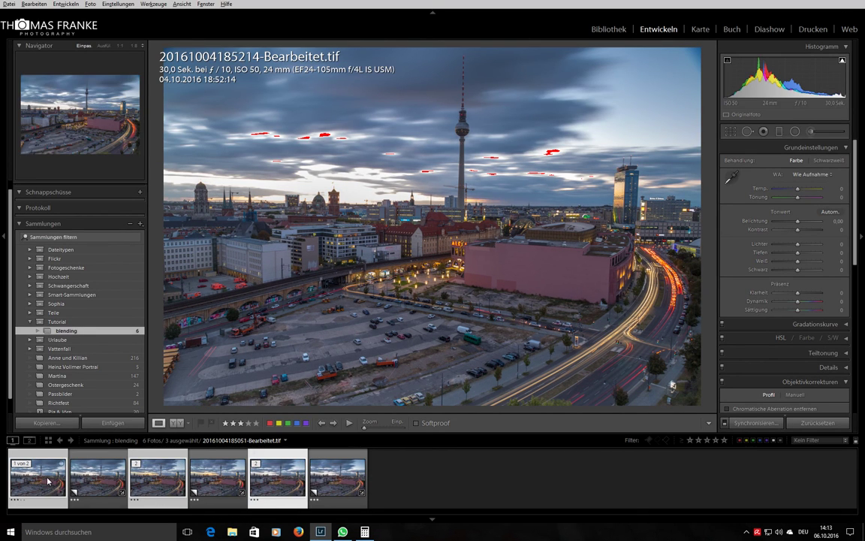
pyautogui.click(159, 481)
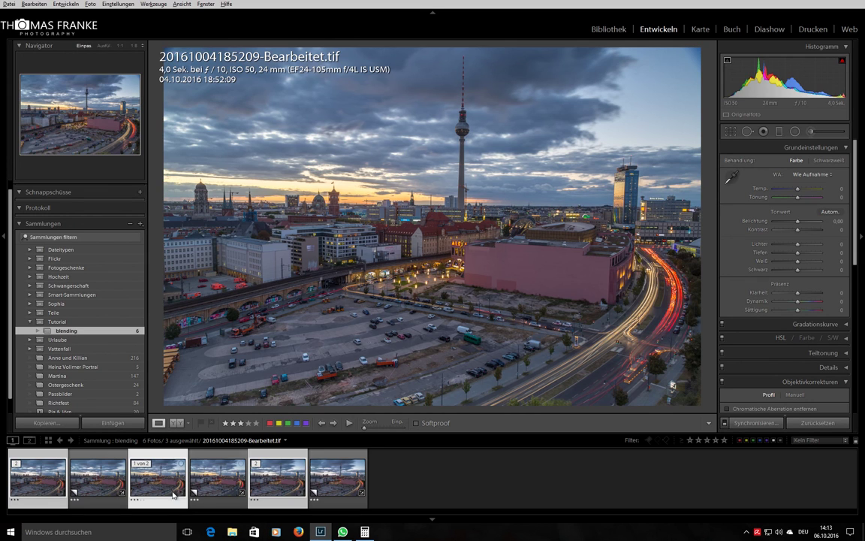
pyautogui.click(171, 460)
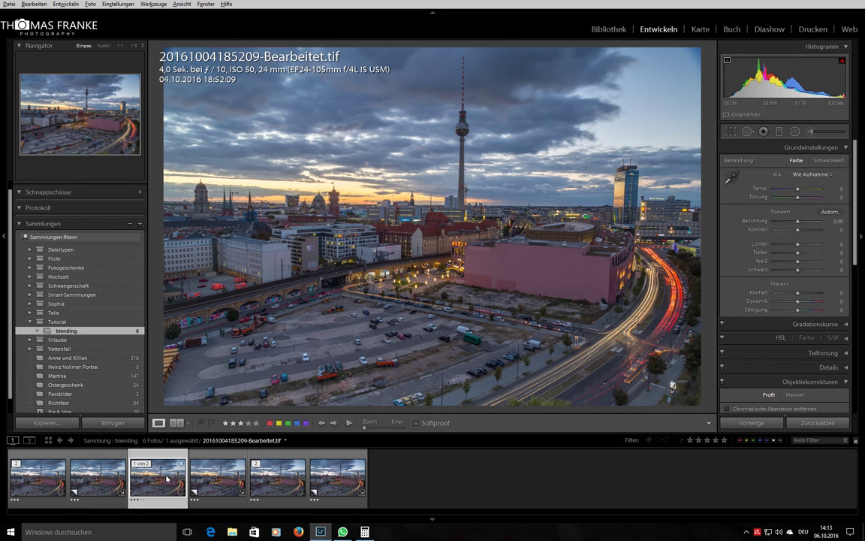